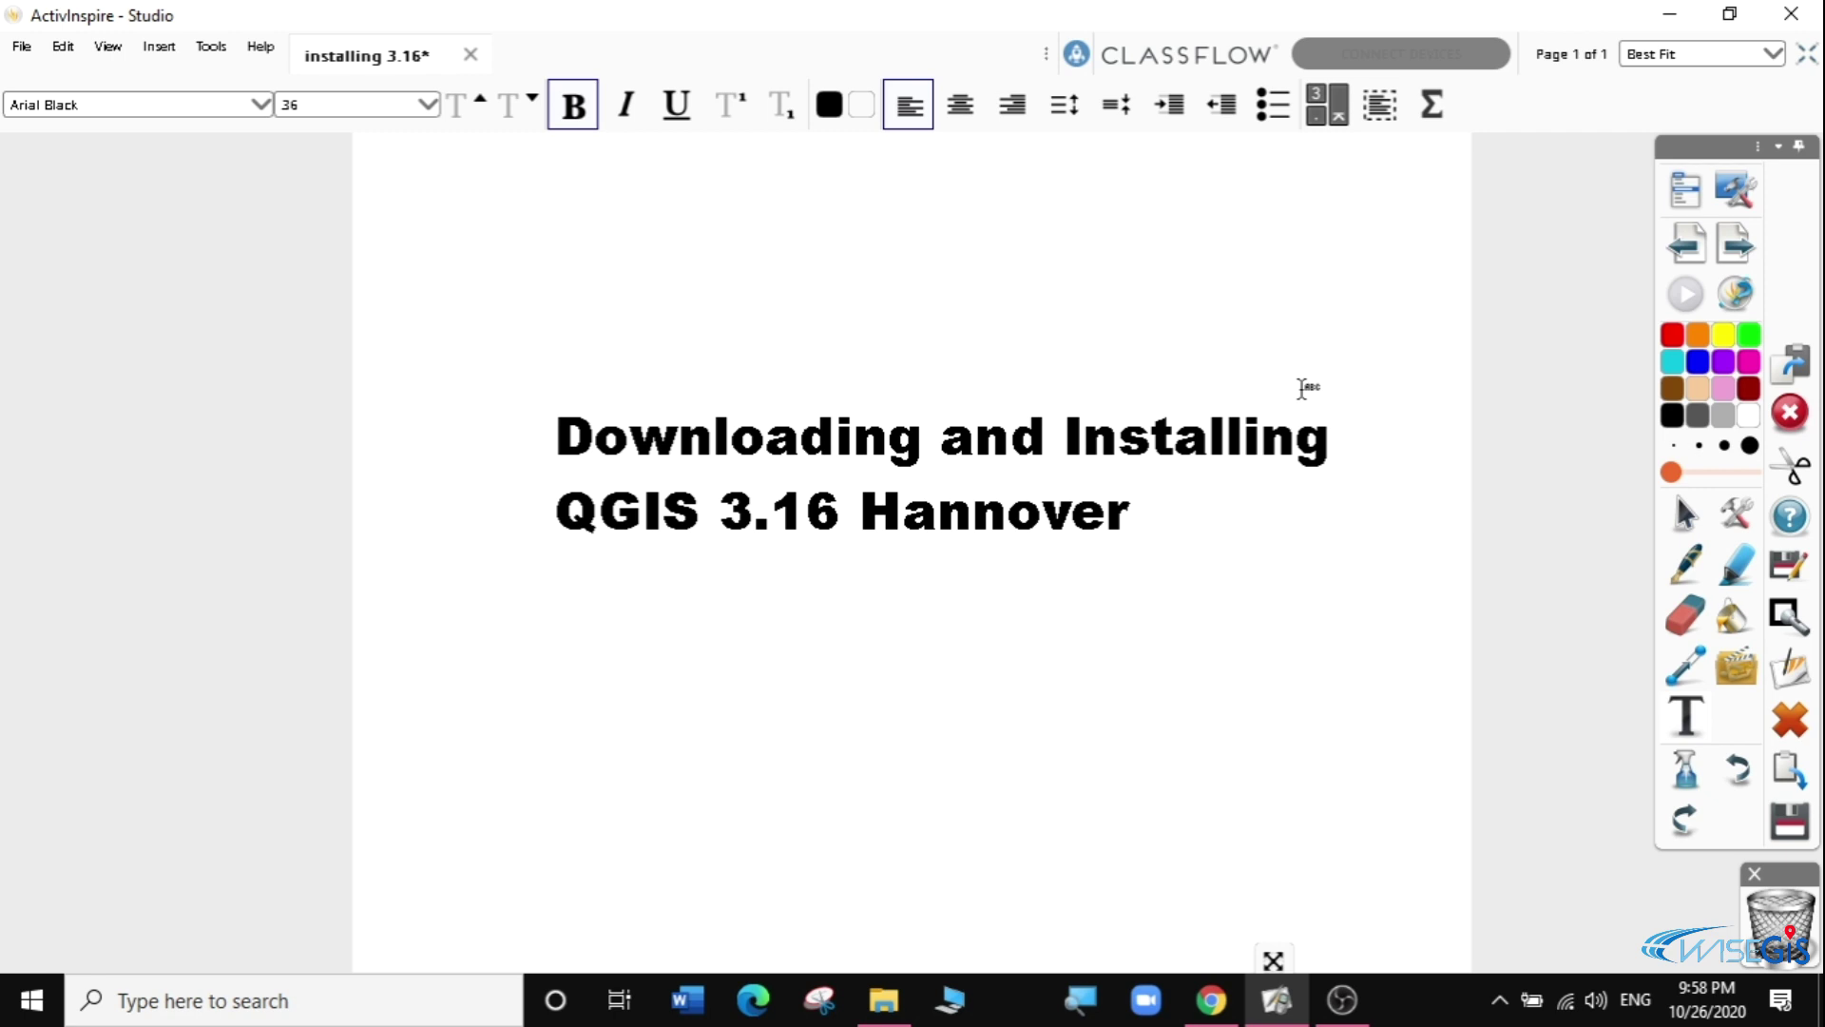
Switch from the ActivInspire QGIS 3.16 Hannover title slide to Chrome's new tab window
click(1213, 1000)
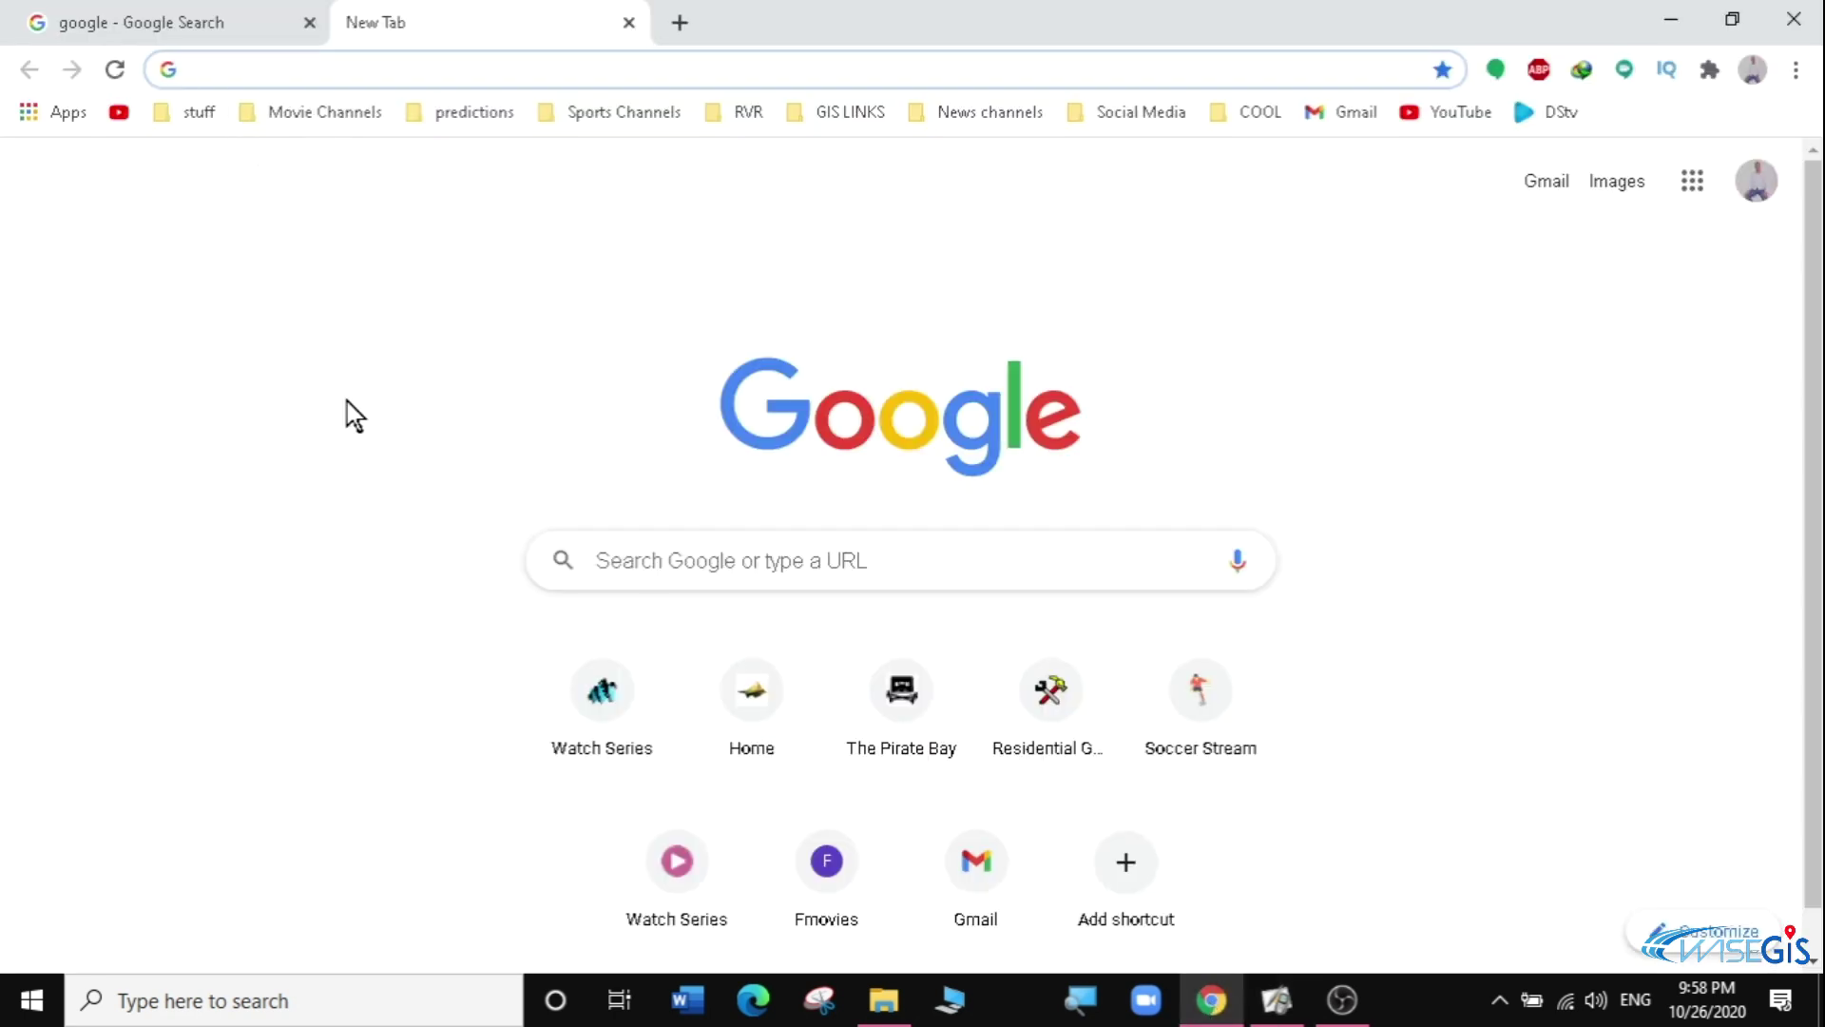
Run a Google search for 'qgis' to reach the qgis.org home page
click(580, 553)
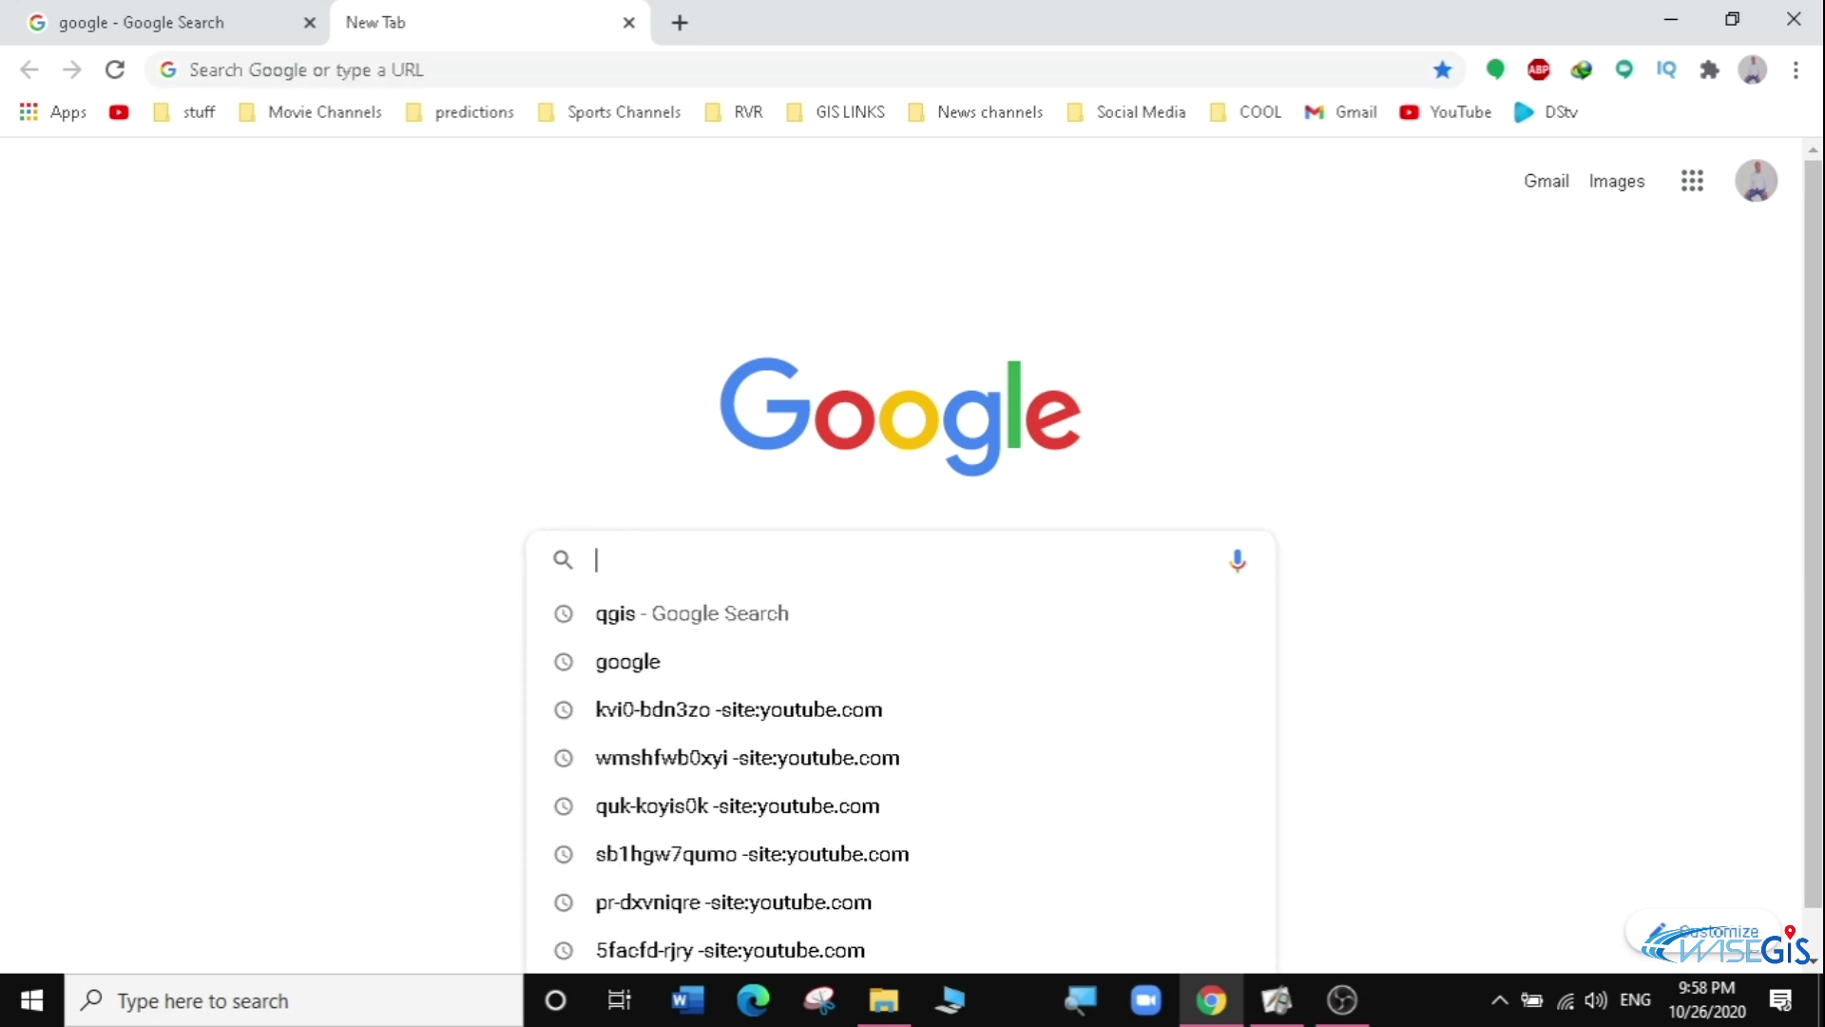
text(qgis)
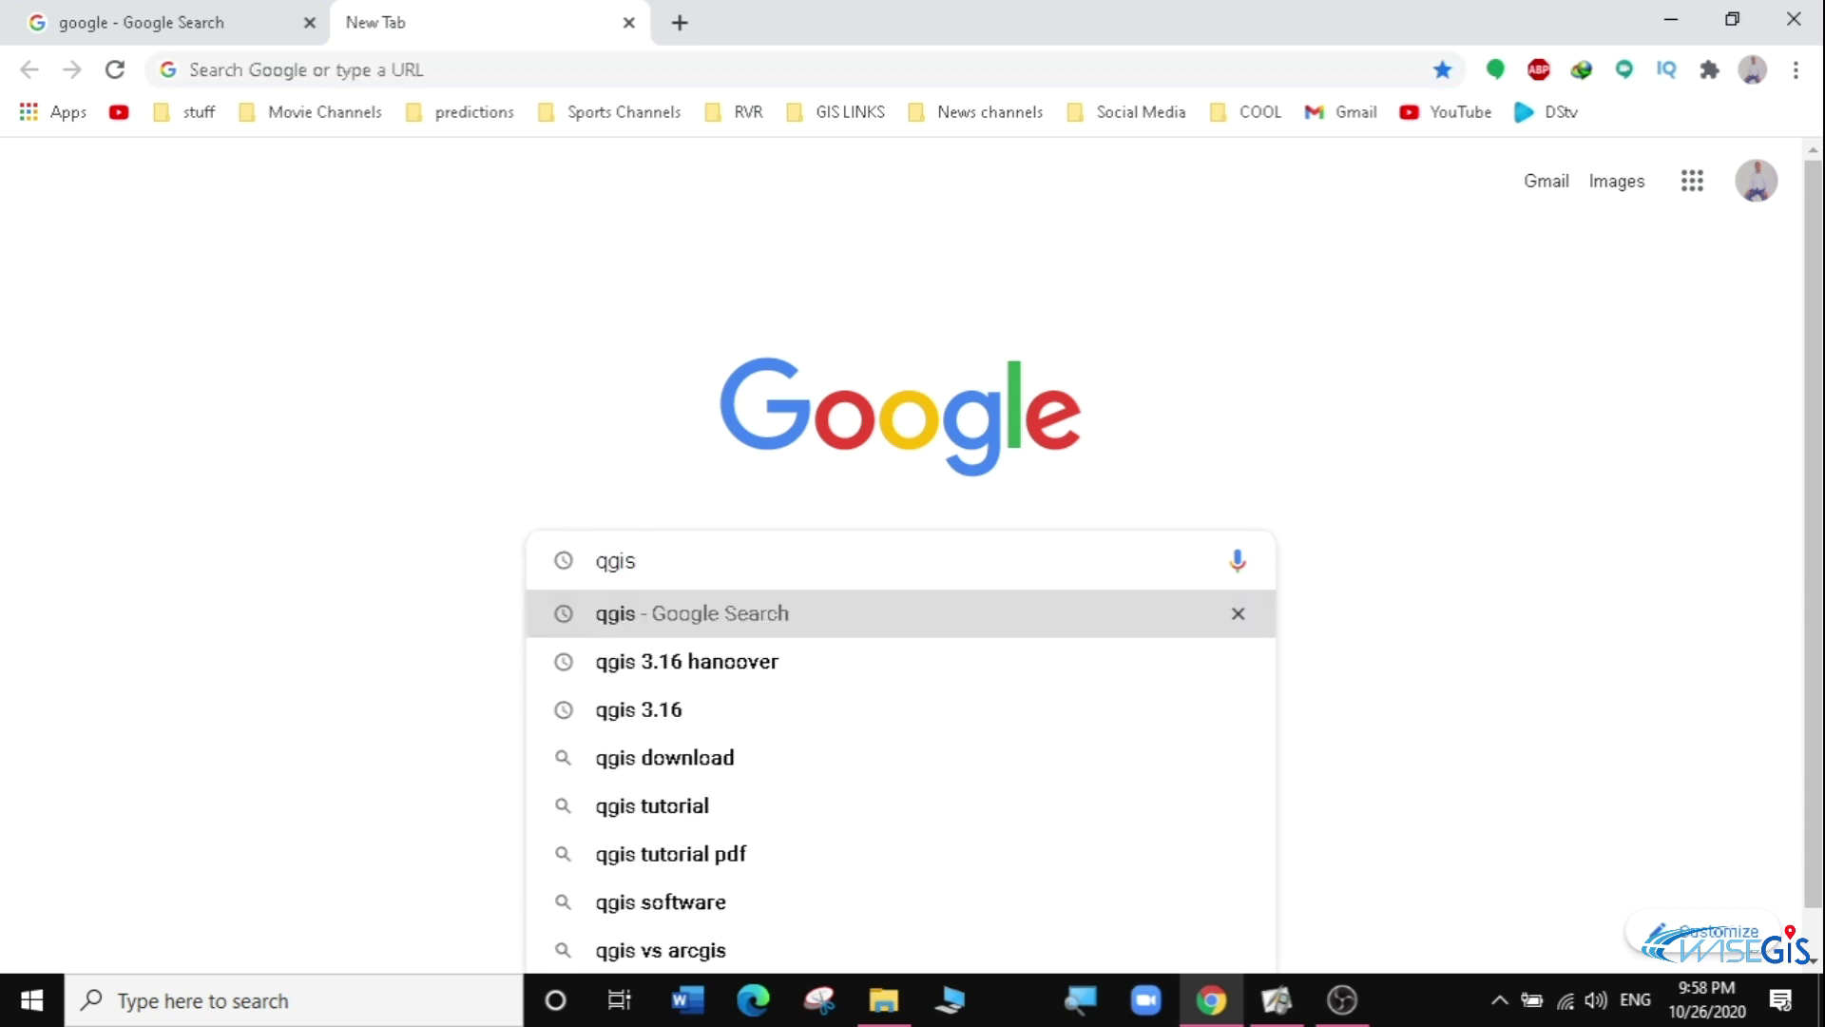
key(Return)
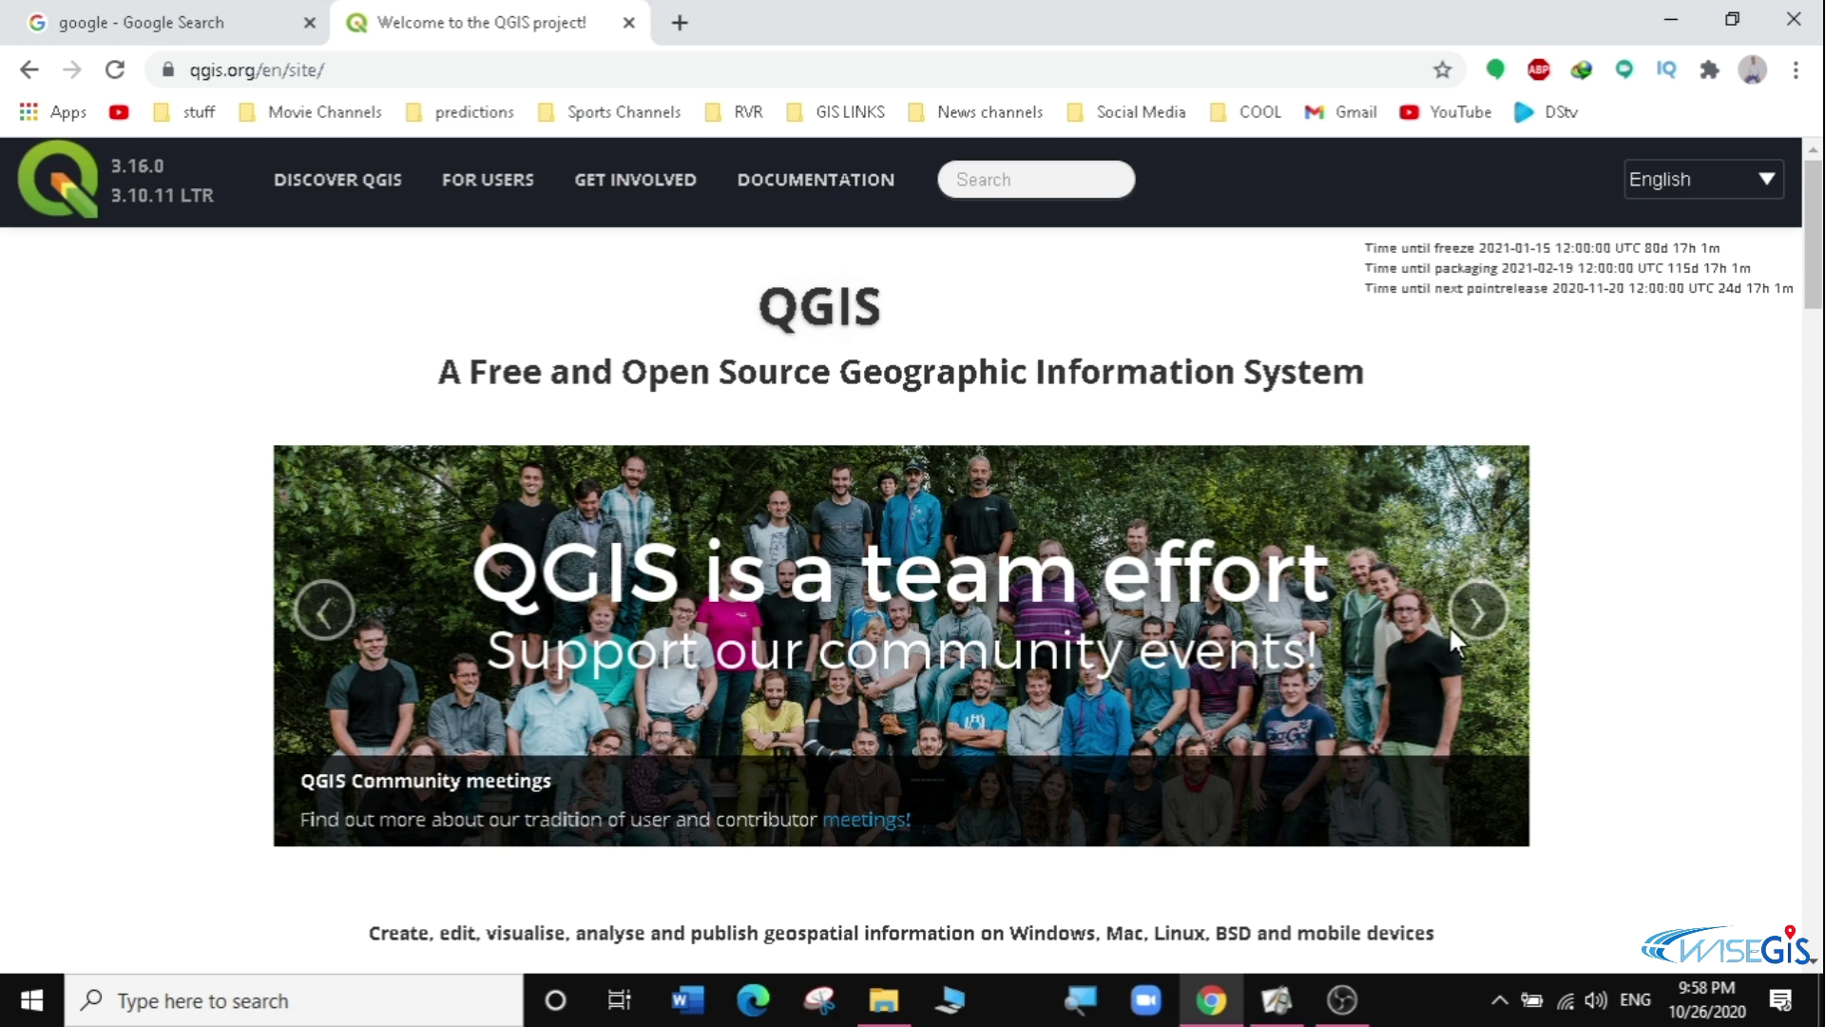
Advance the banner to the QGIS 3.16 Hannover slide and open the standalone installer download page
click(1475, 613)
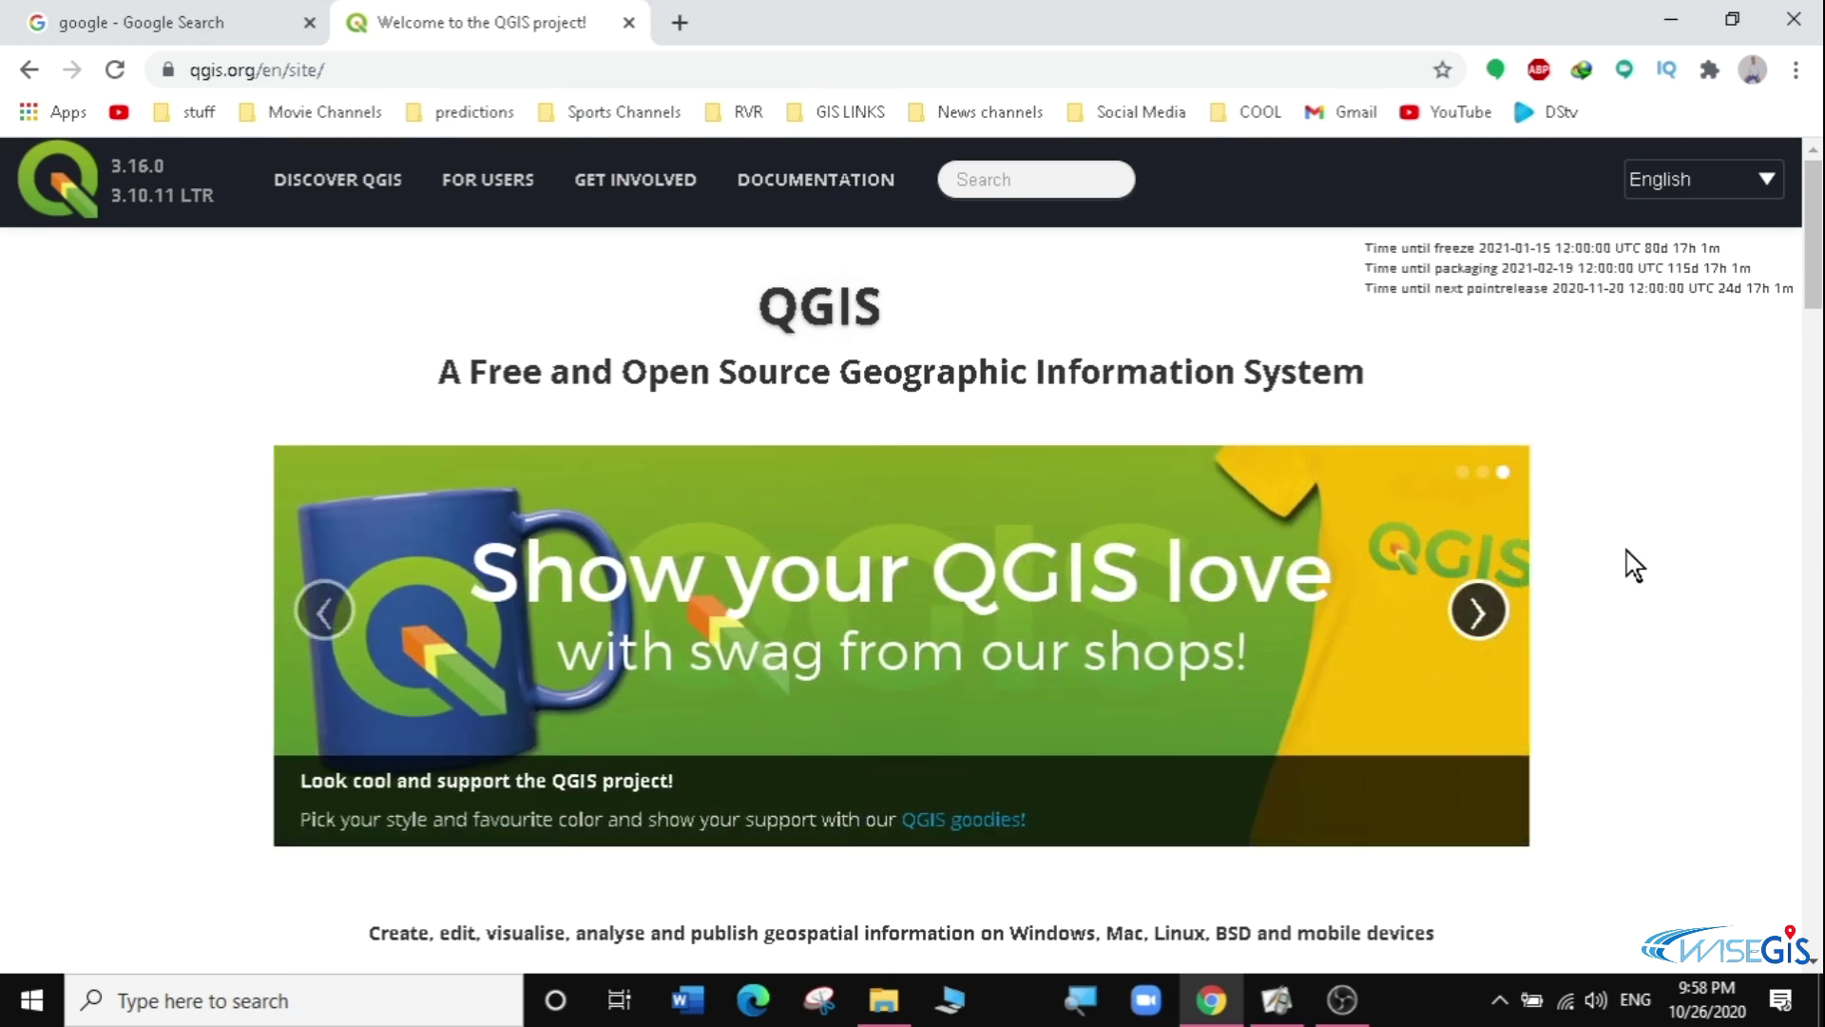
click(1478, 613)
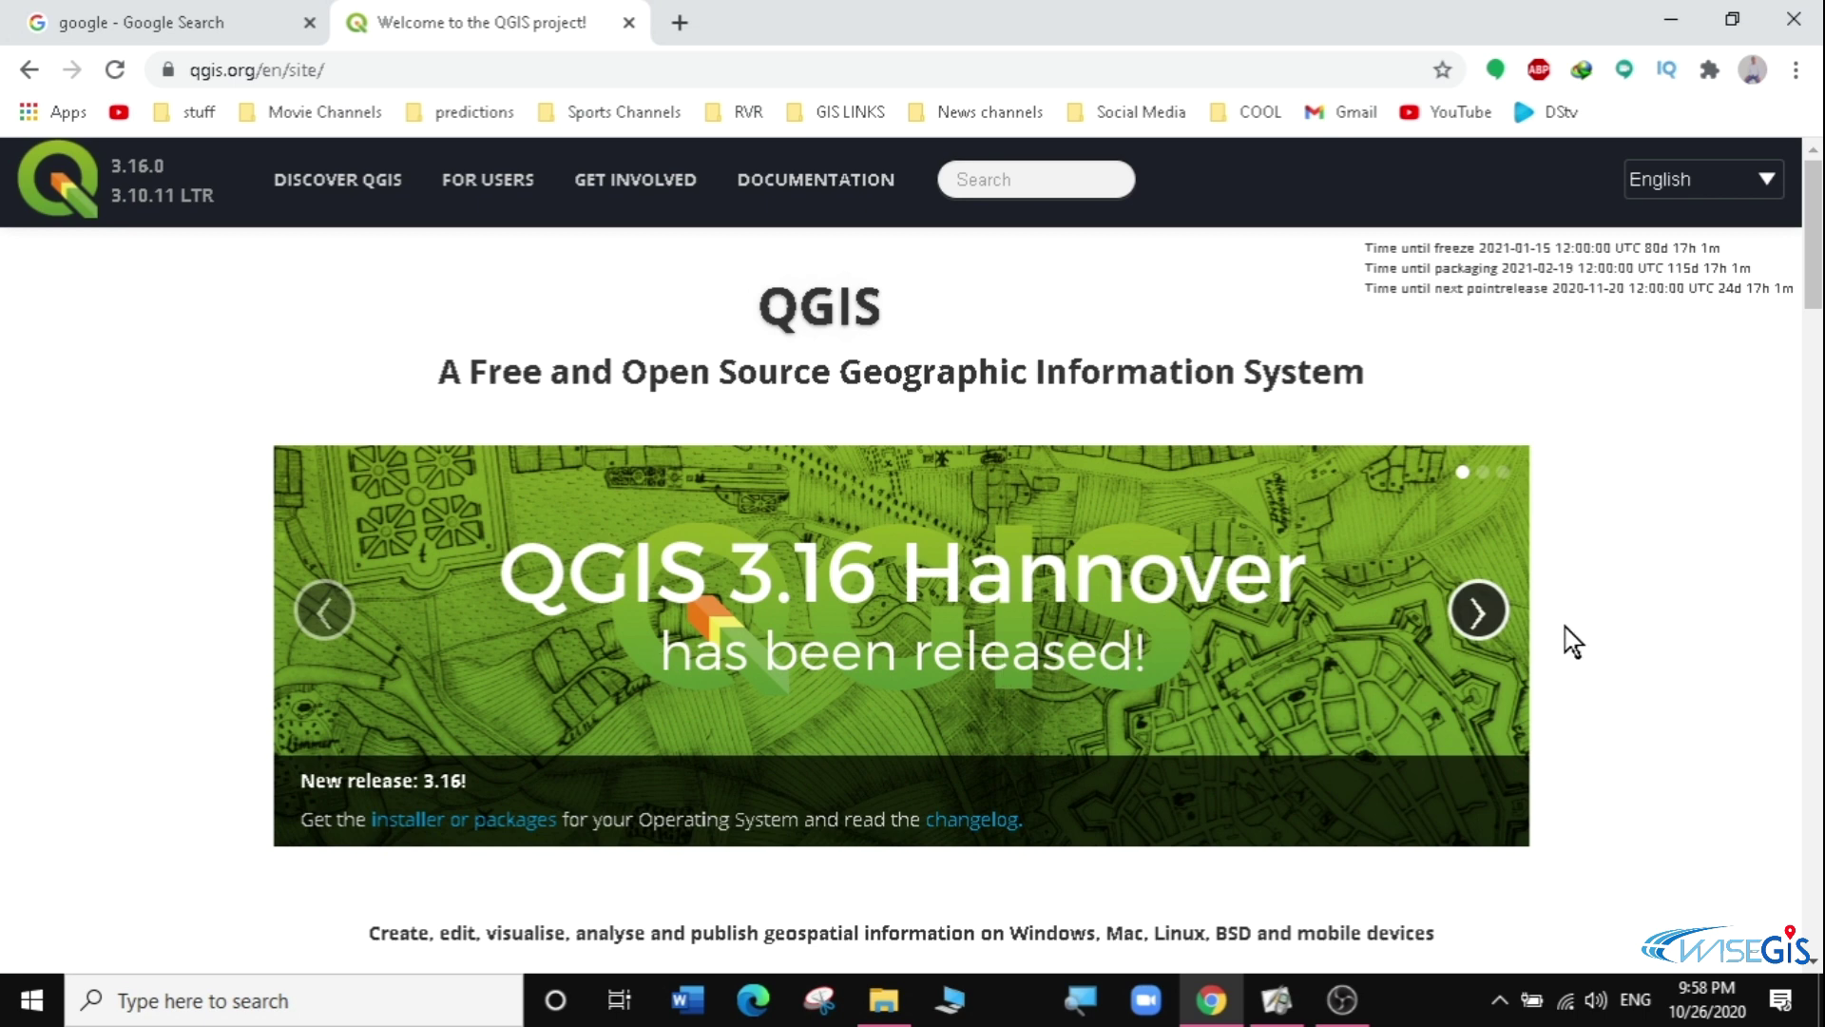
drag(1814, 238, 1814, 320)
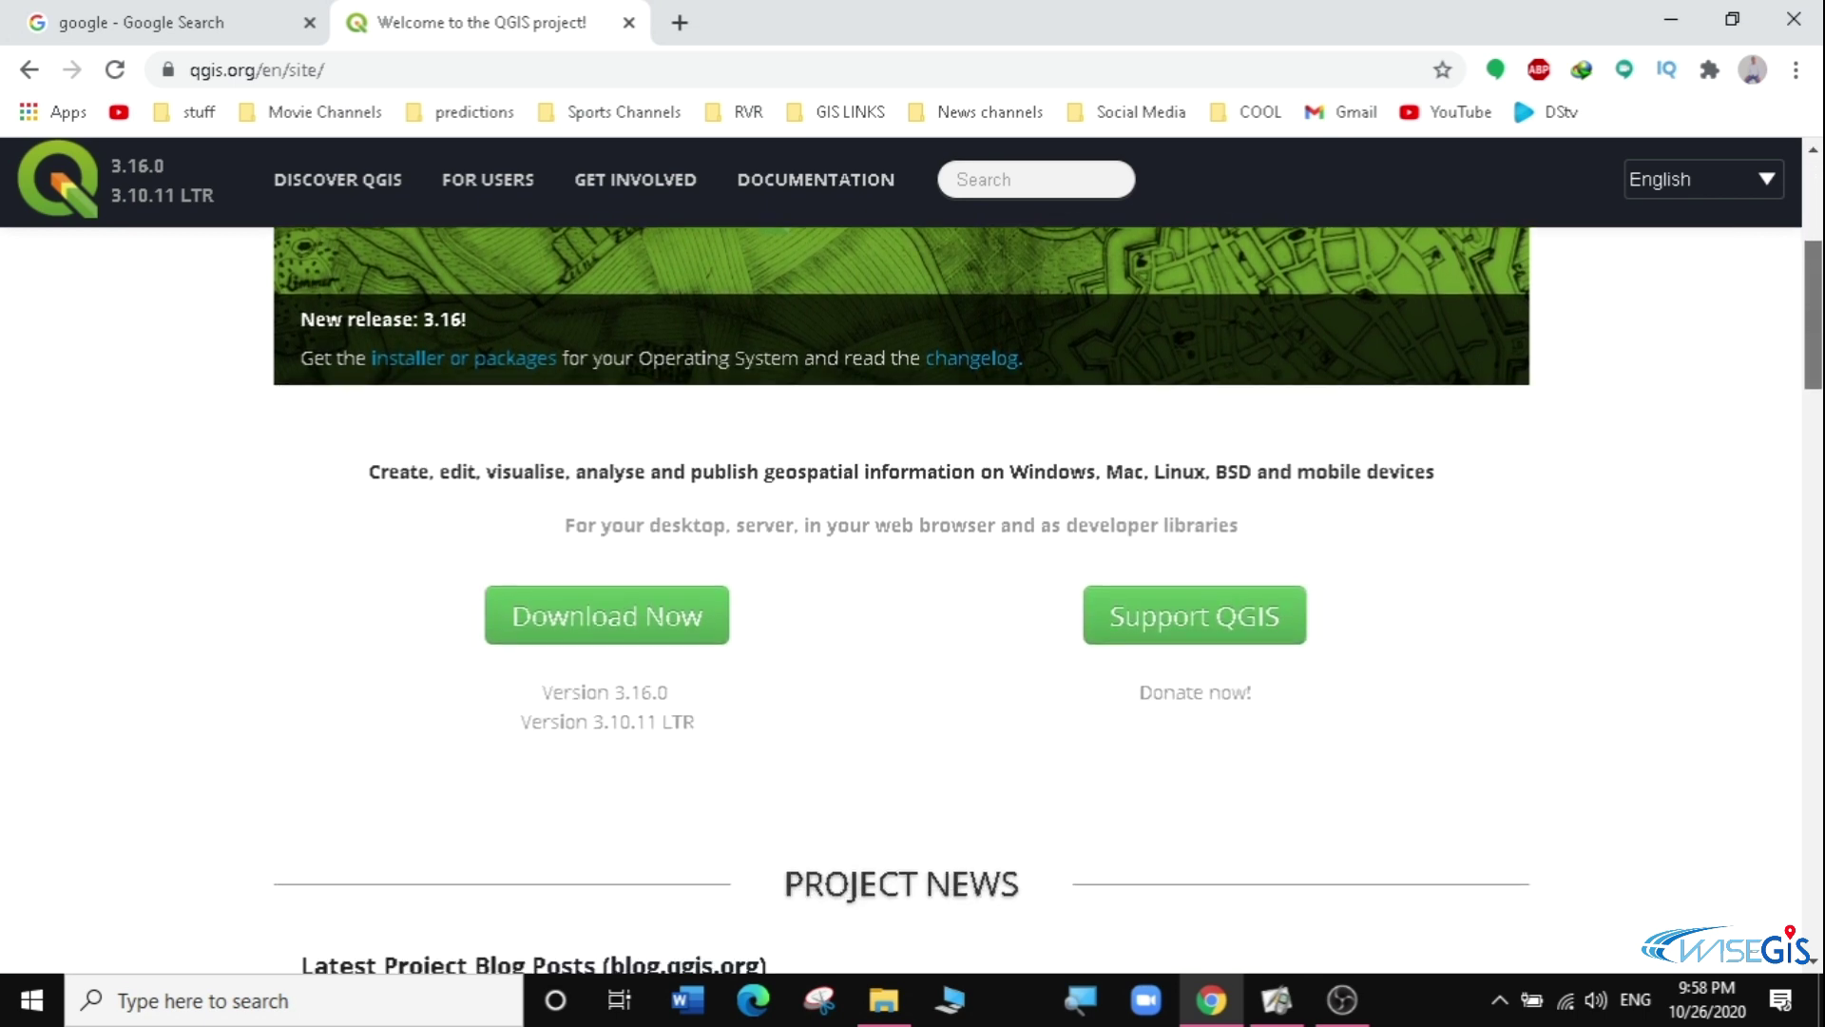
click(596, 616)
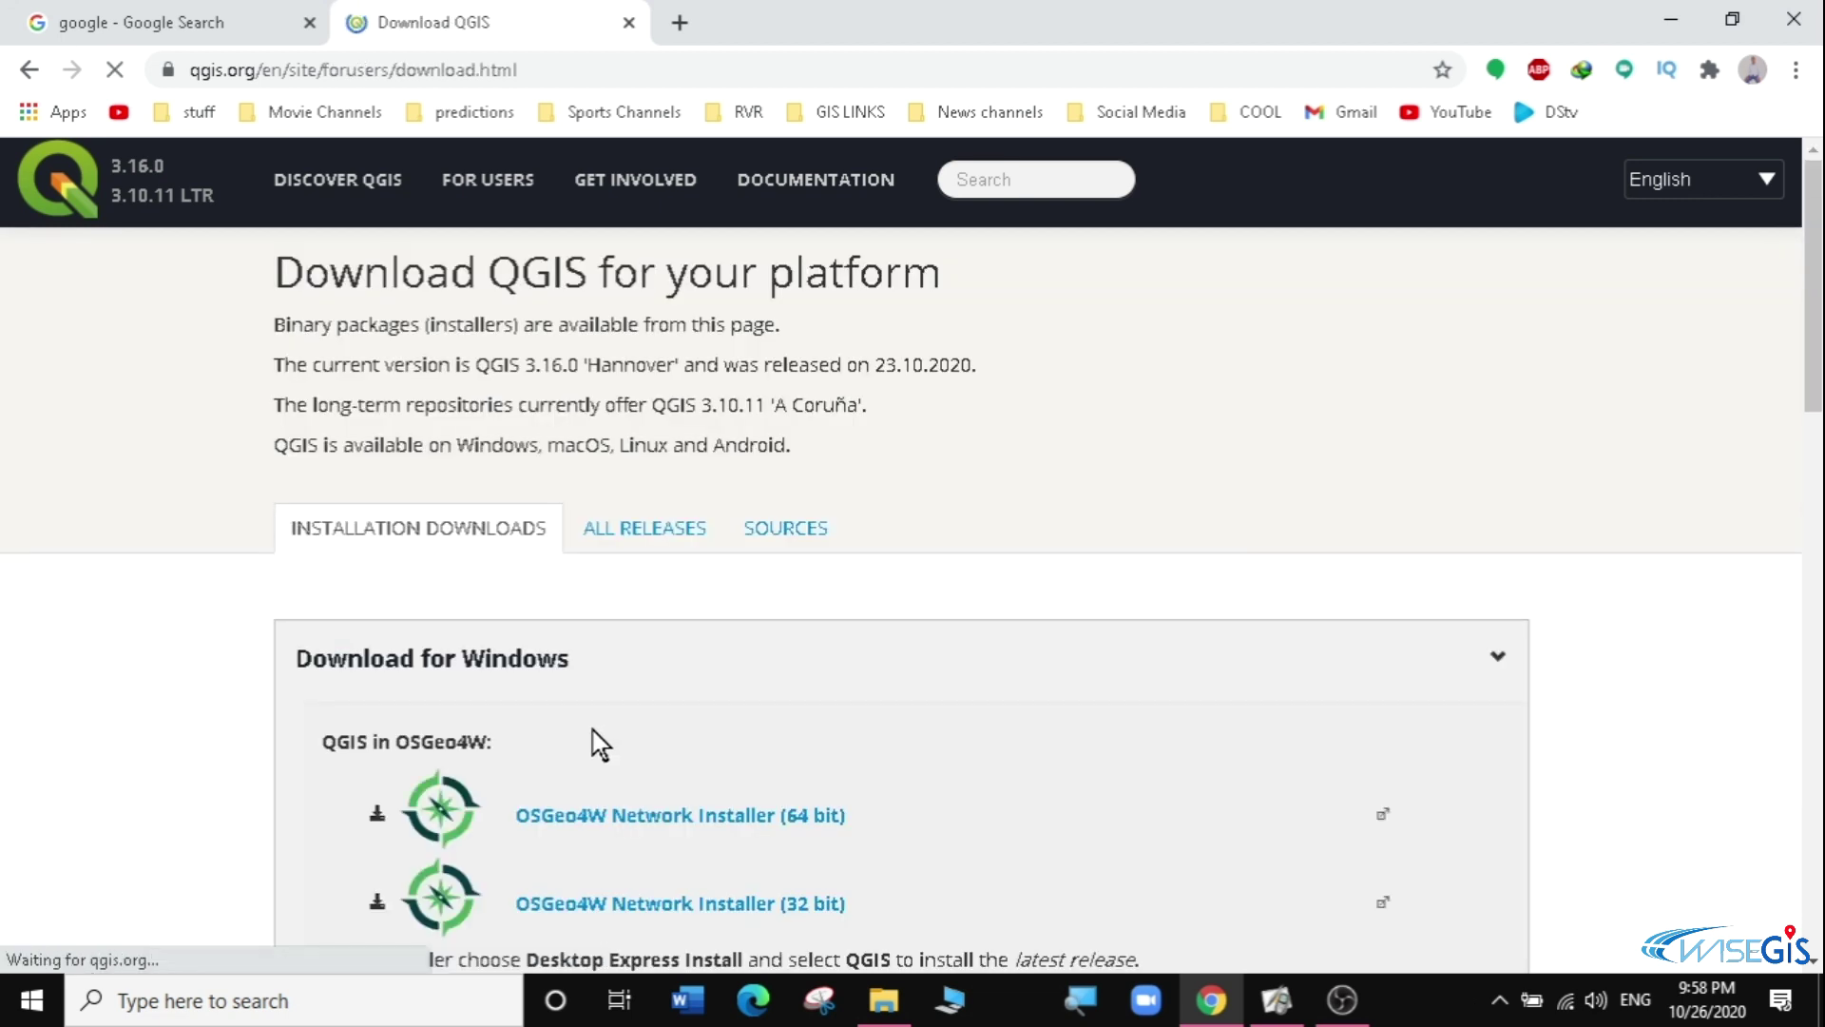
drag(1816, 255, 1814, 445)
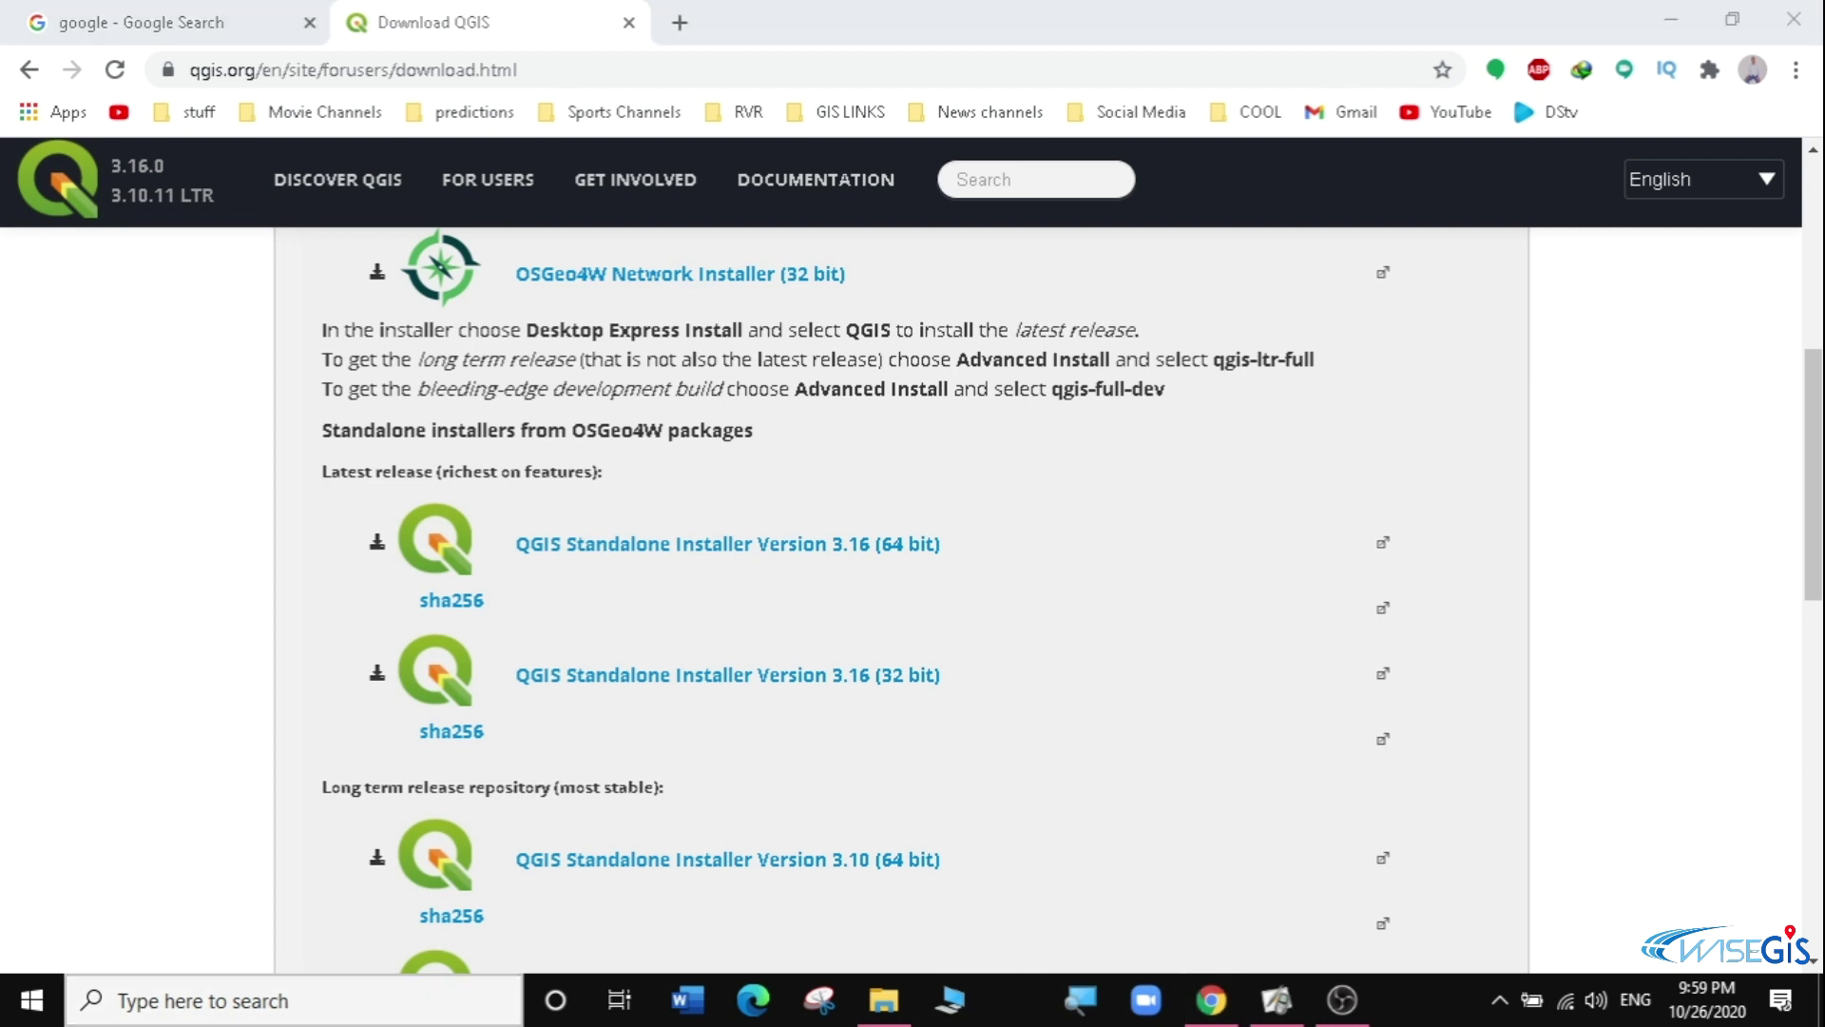
click(128, 1003)
Confirm in the DirectX Diagnostic Tool (dxdiag) that Windows 10 is 64-bit, then close it
text(qxd)
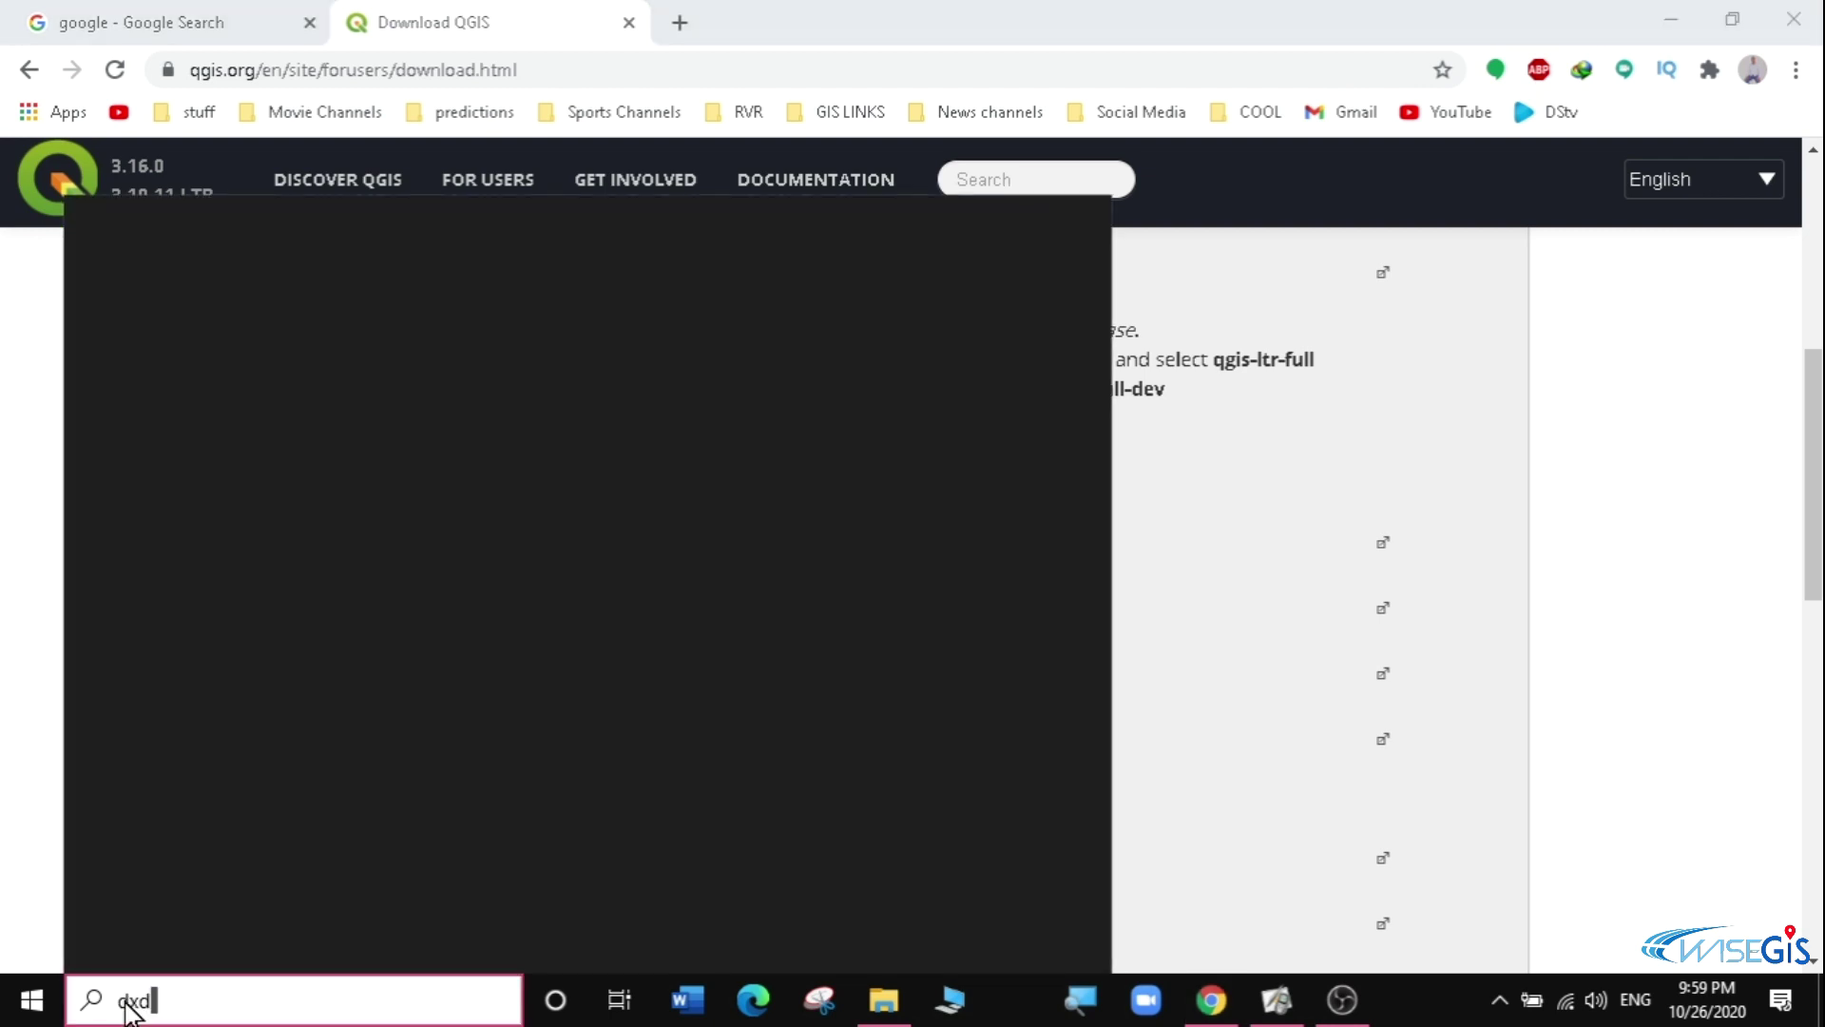
text(iag)
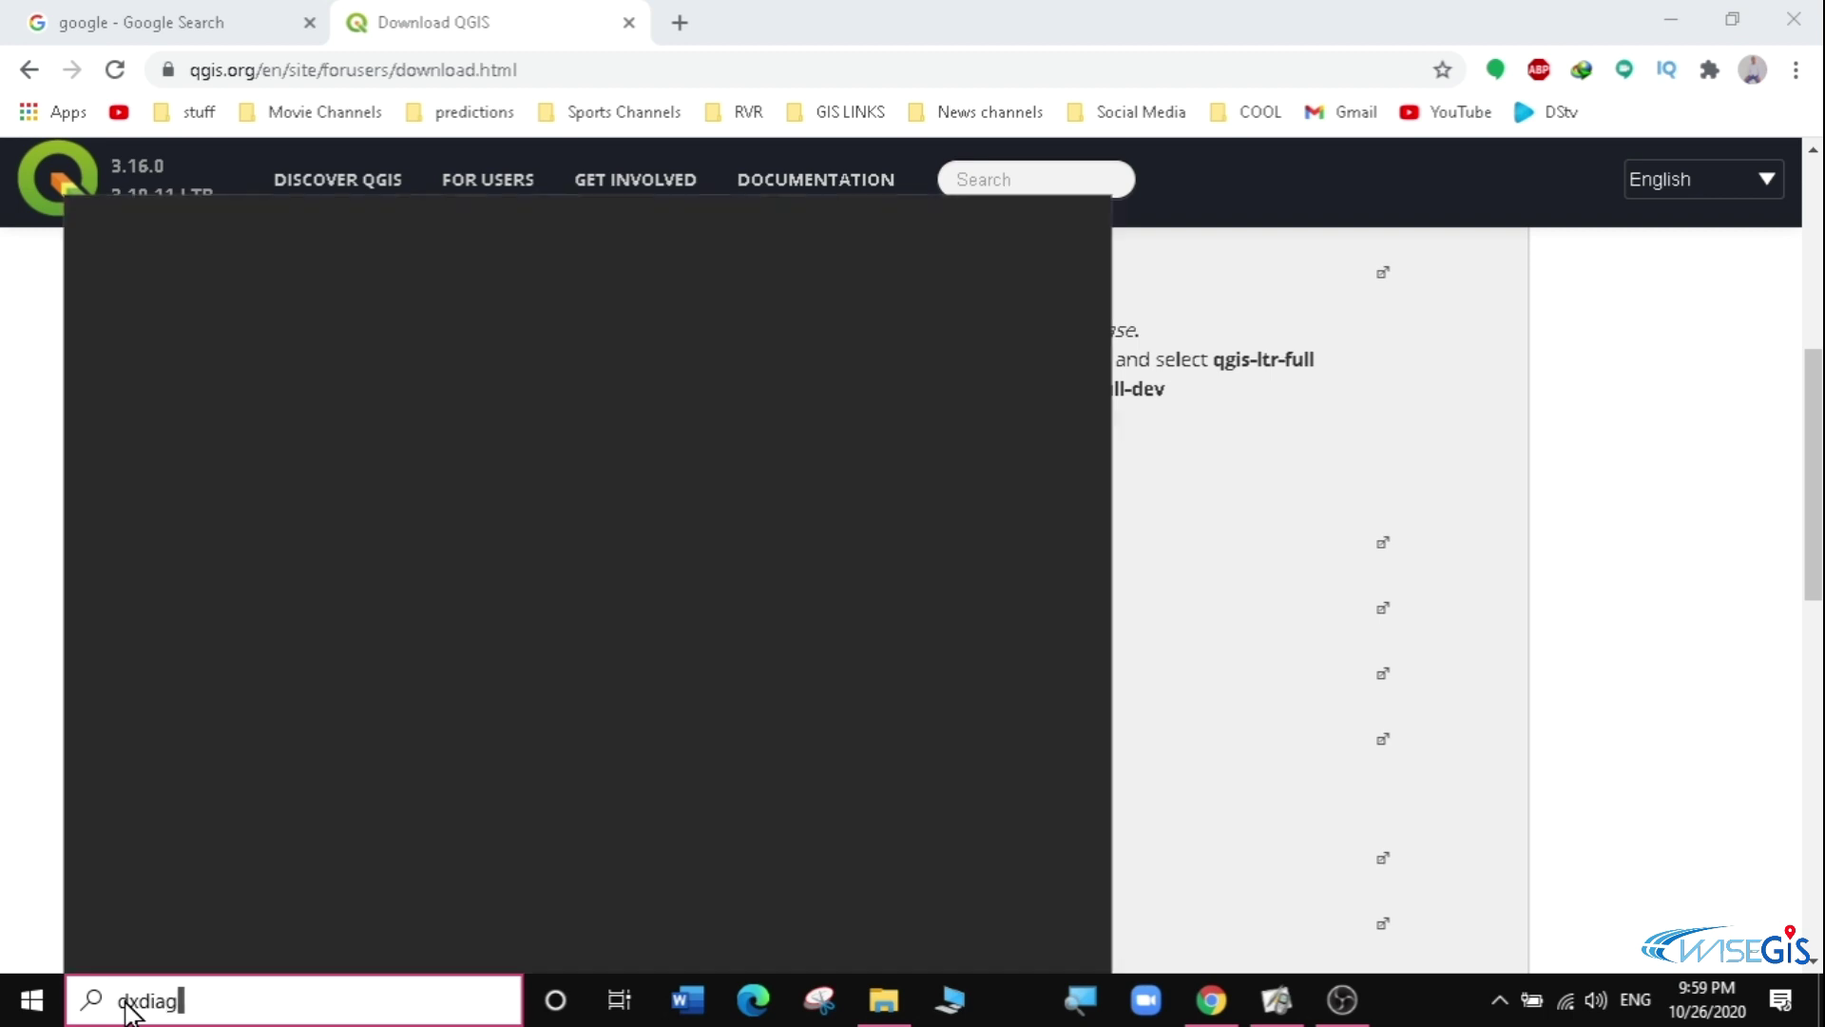
key(Return)
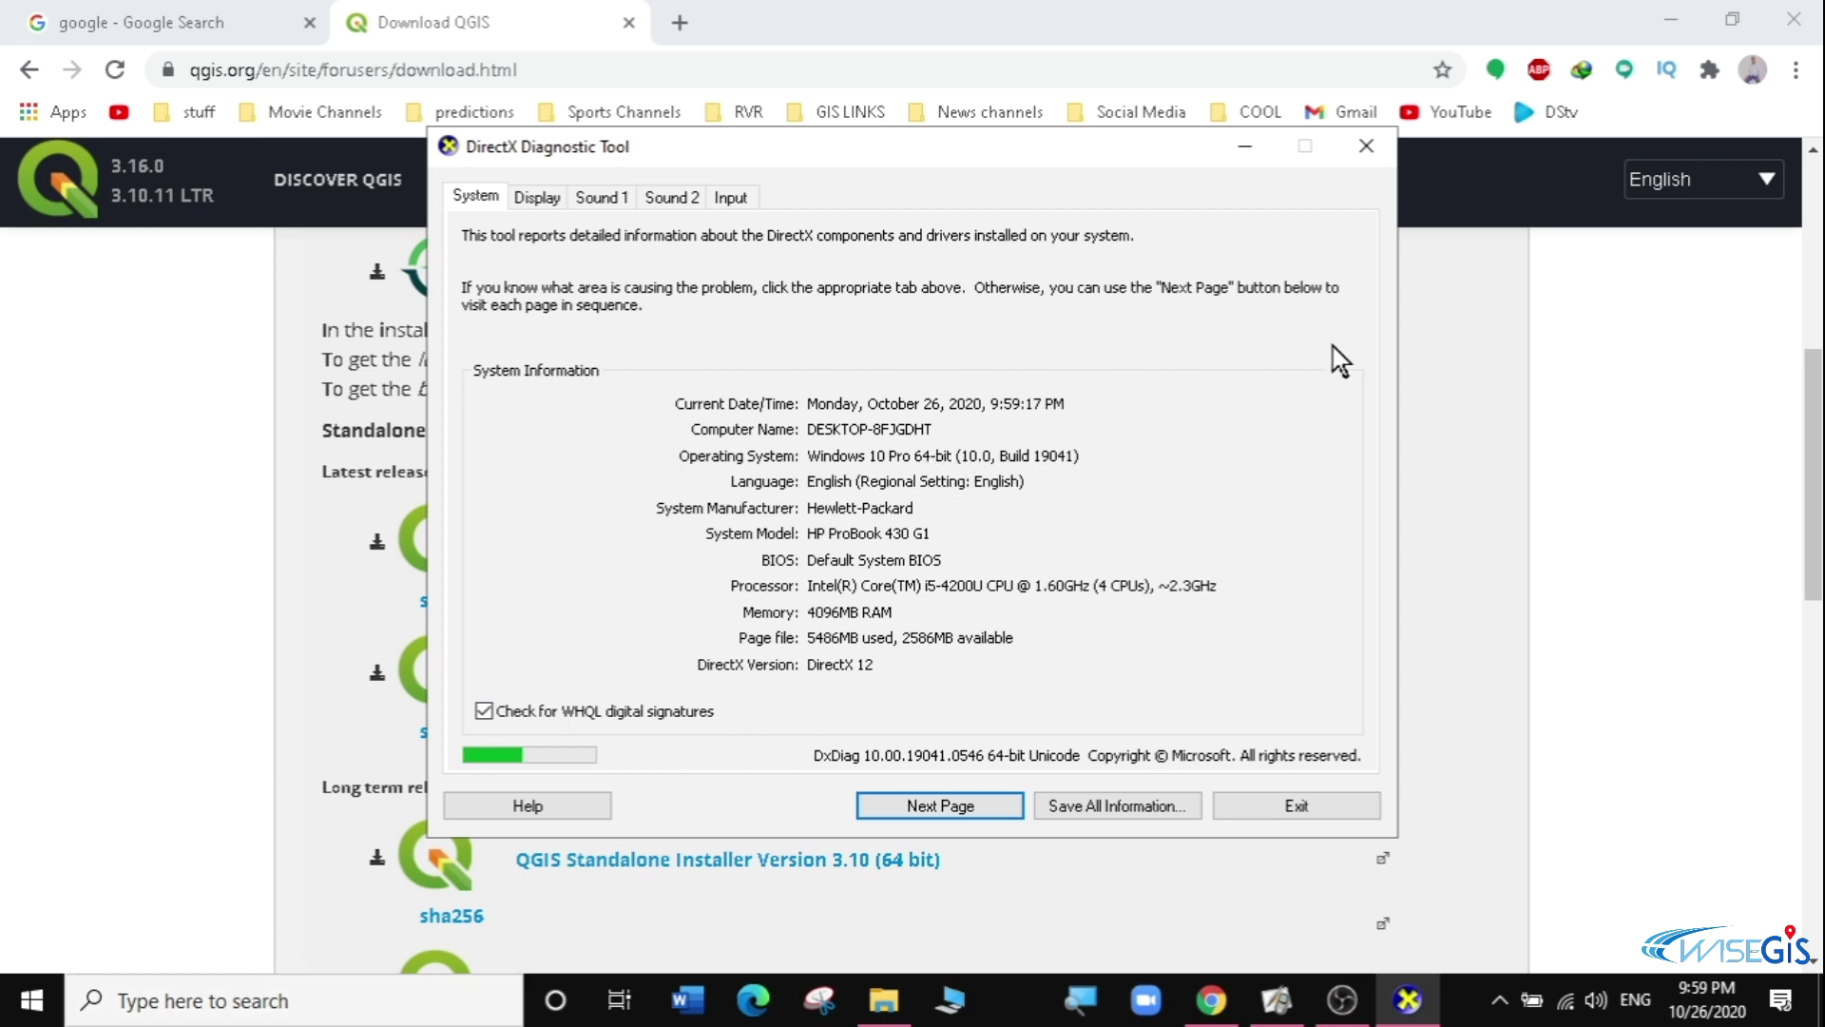
click(1366, 151)
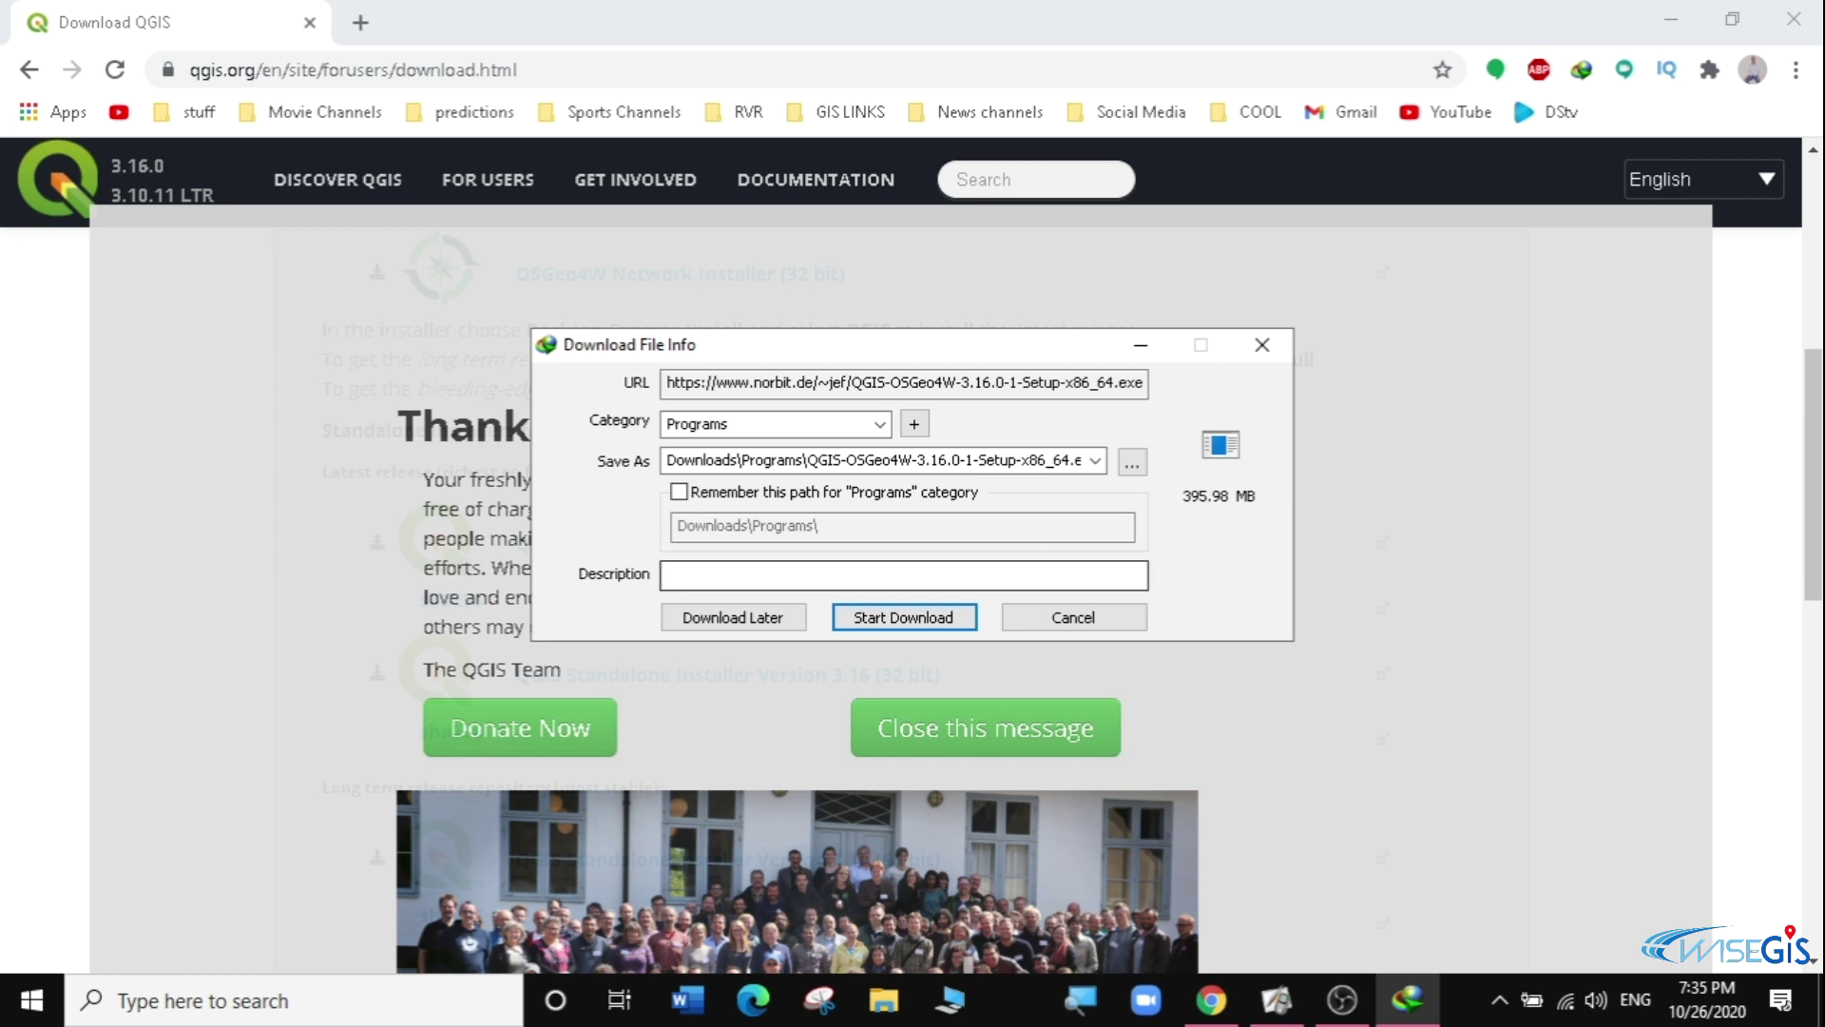
Download the 395.98 MB QGIS-OSGeo4W-3.16.0-1-Setup-x86_64.exe and open its Downloads\Programs folder
click(897, 619)
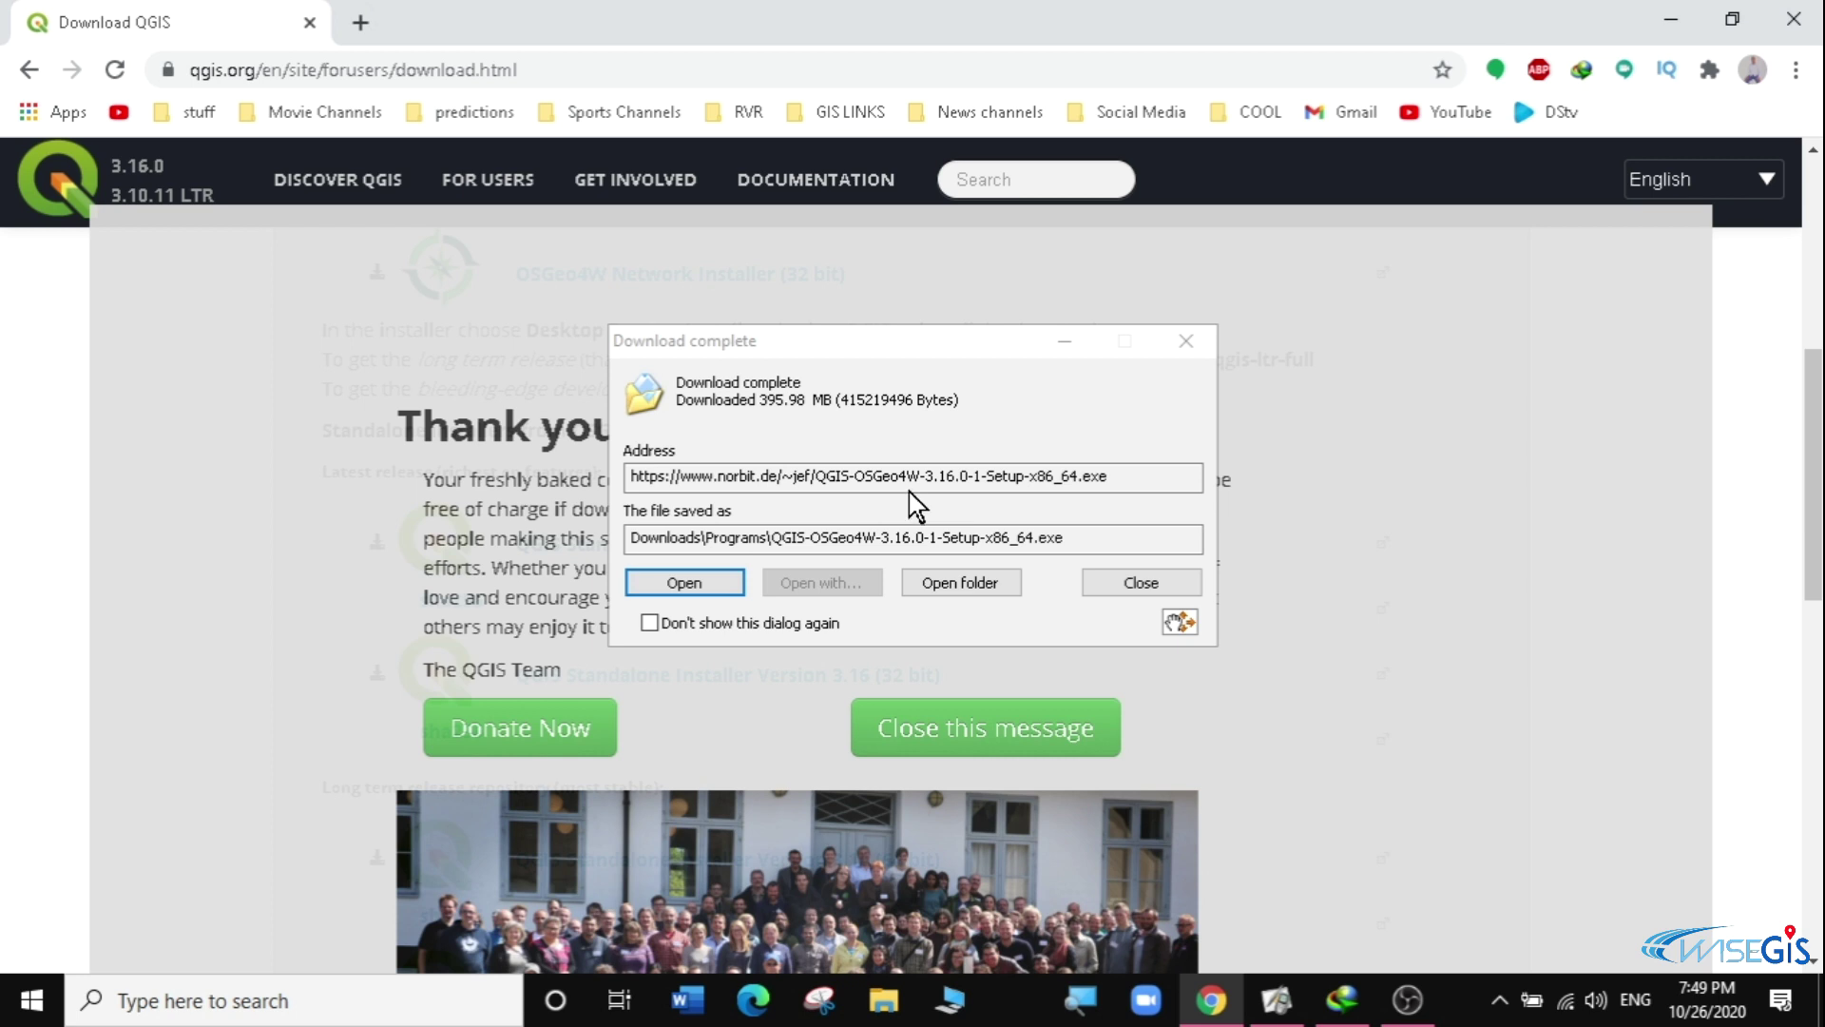
click(956, 583)
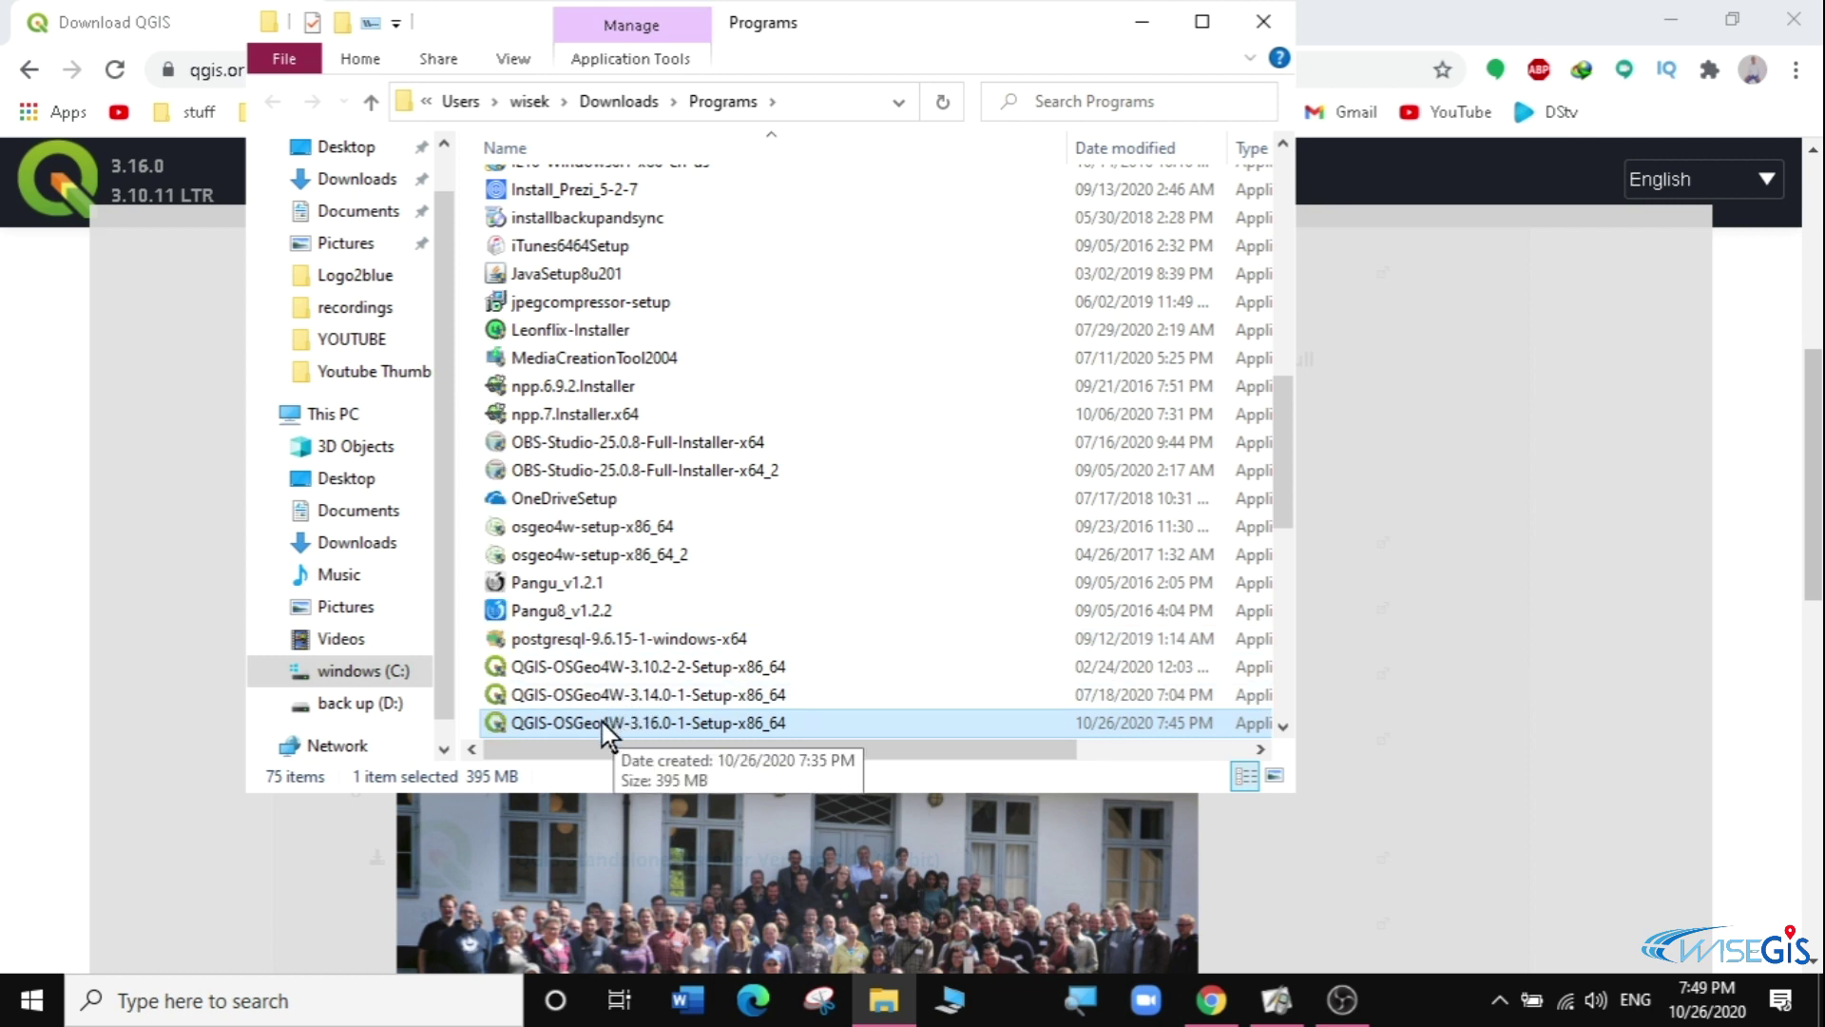
Run the QGIS-OSGeo4W 3.16.0 setup file as administrator
double_click(602, 722)
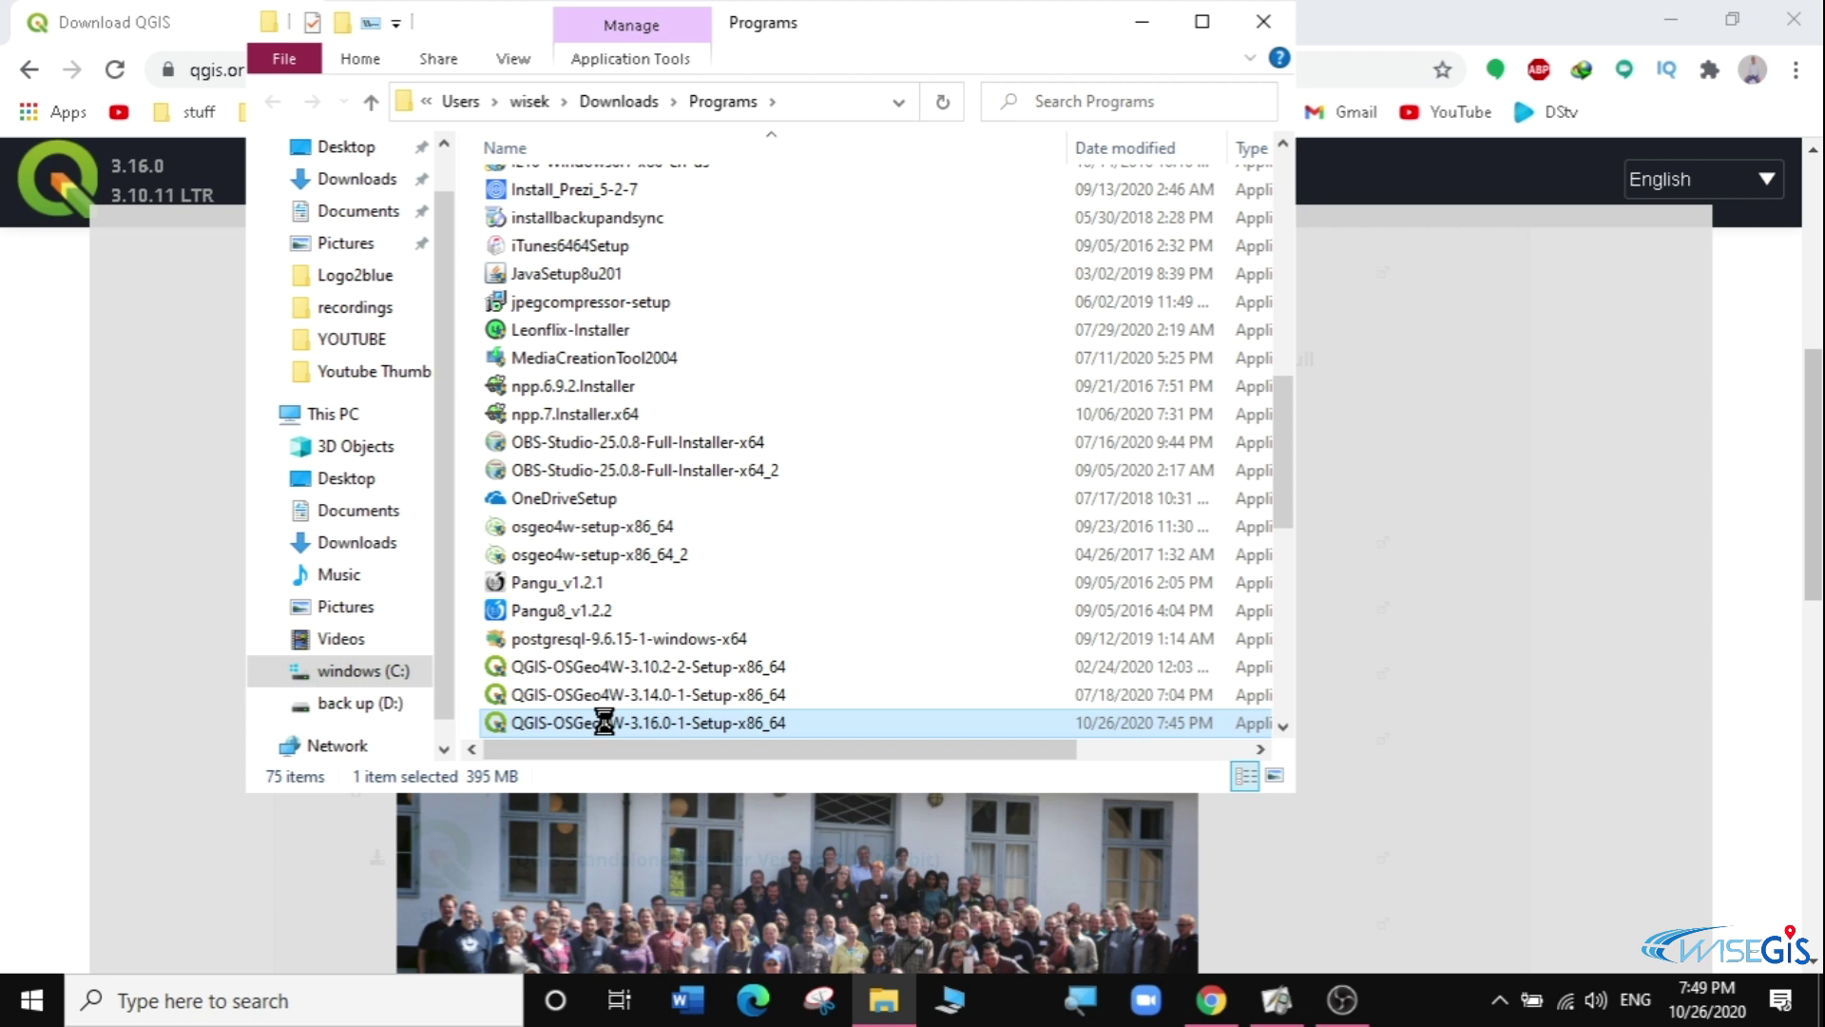
right_click(605, 725)
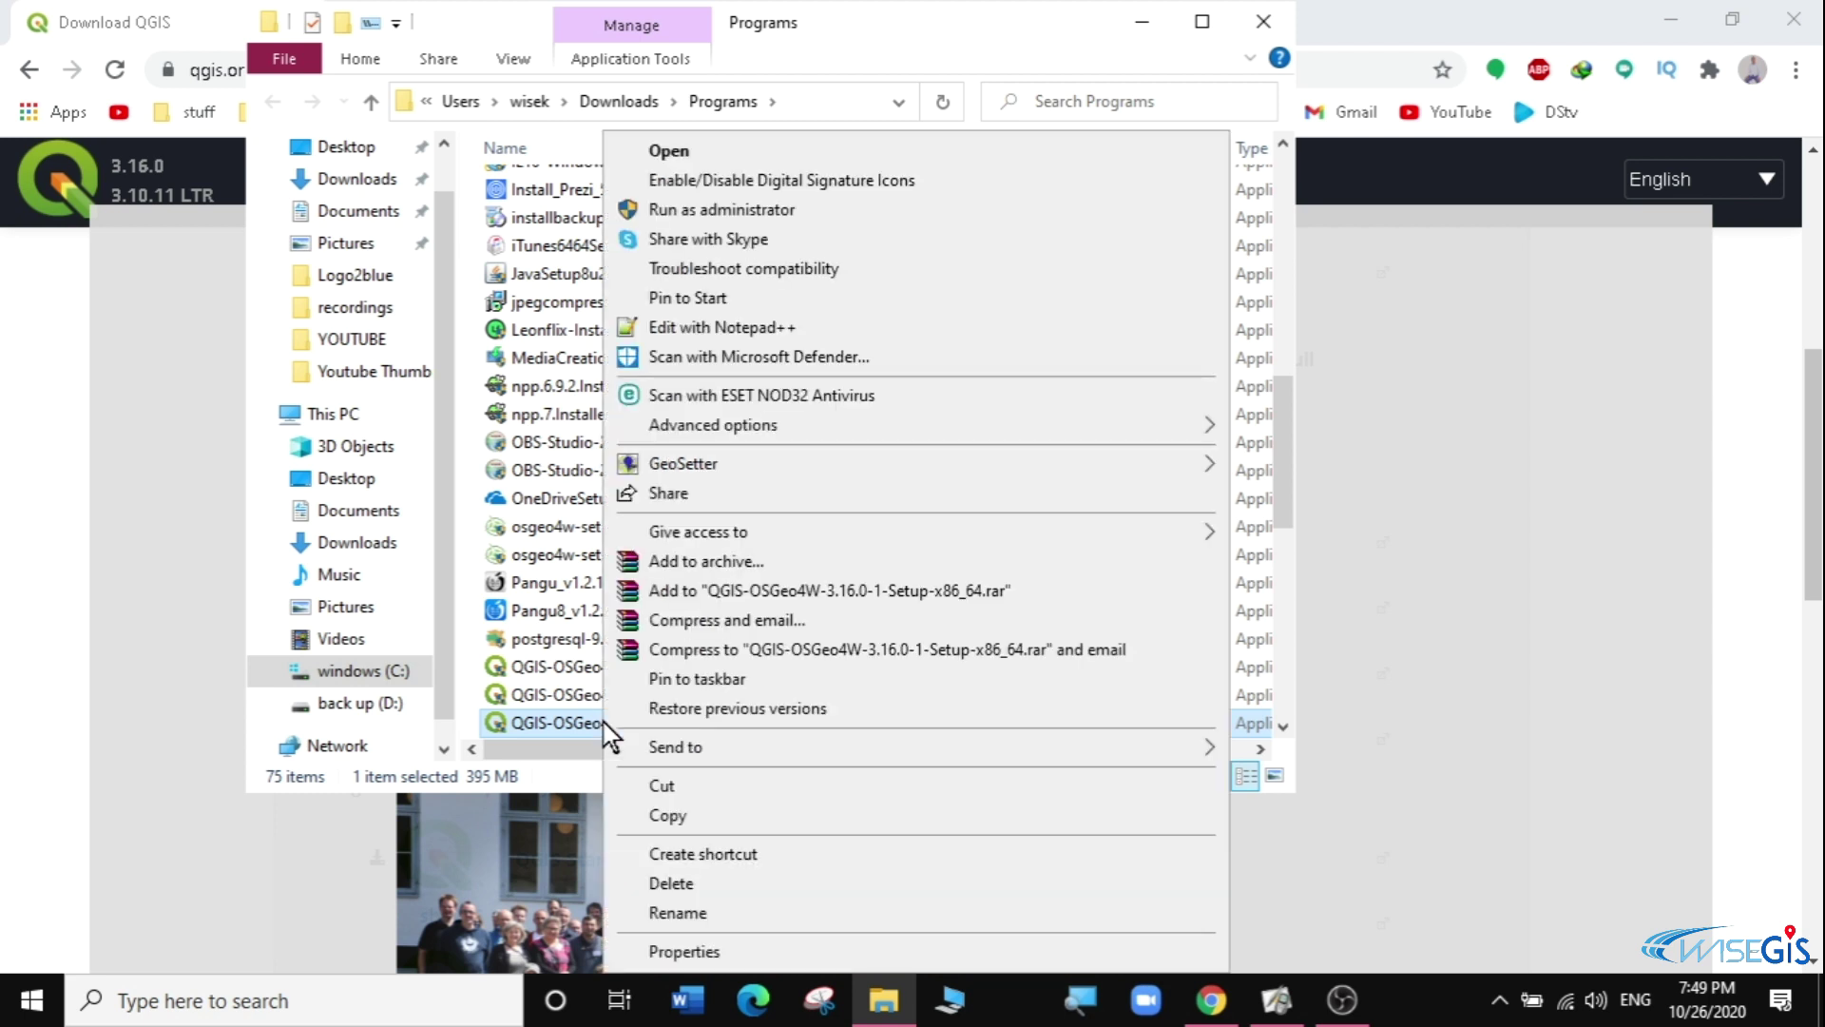
click(720, 211)
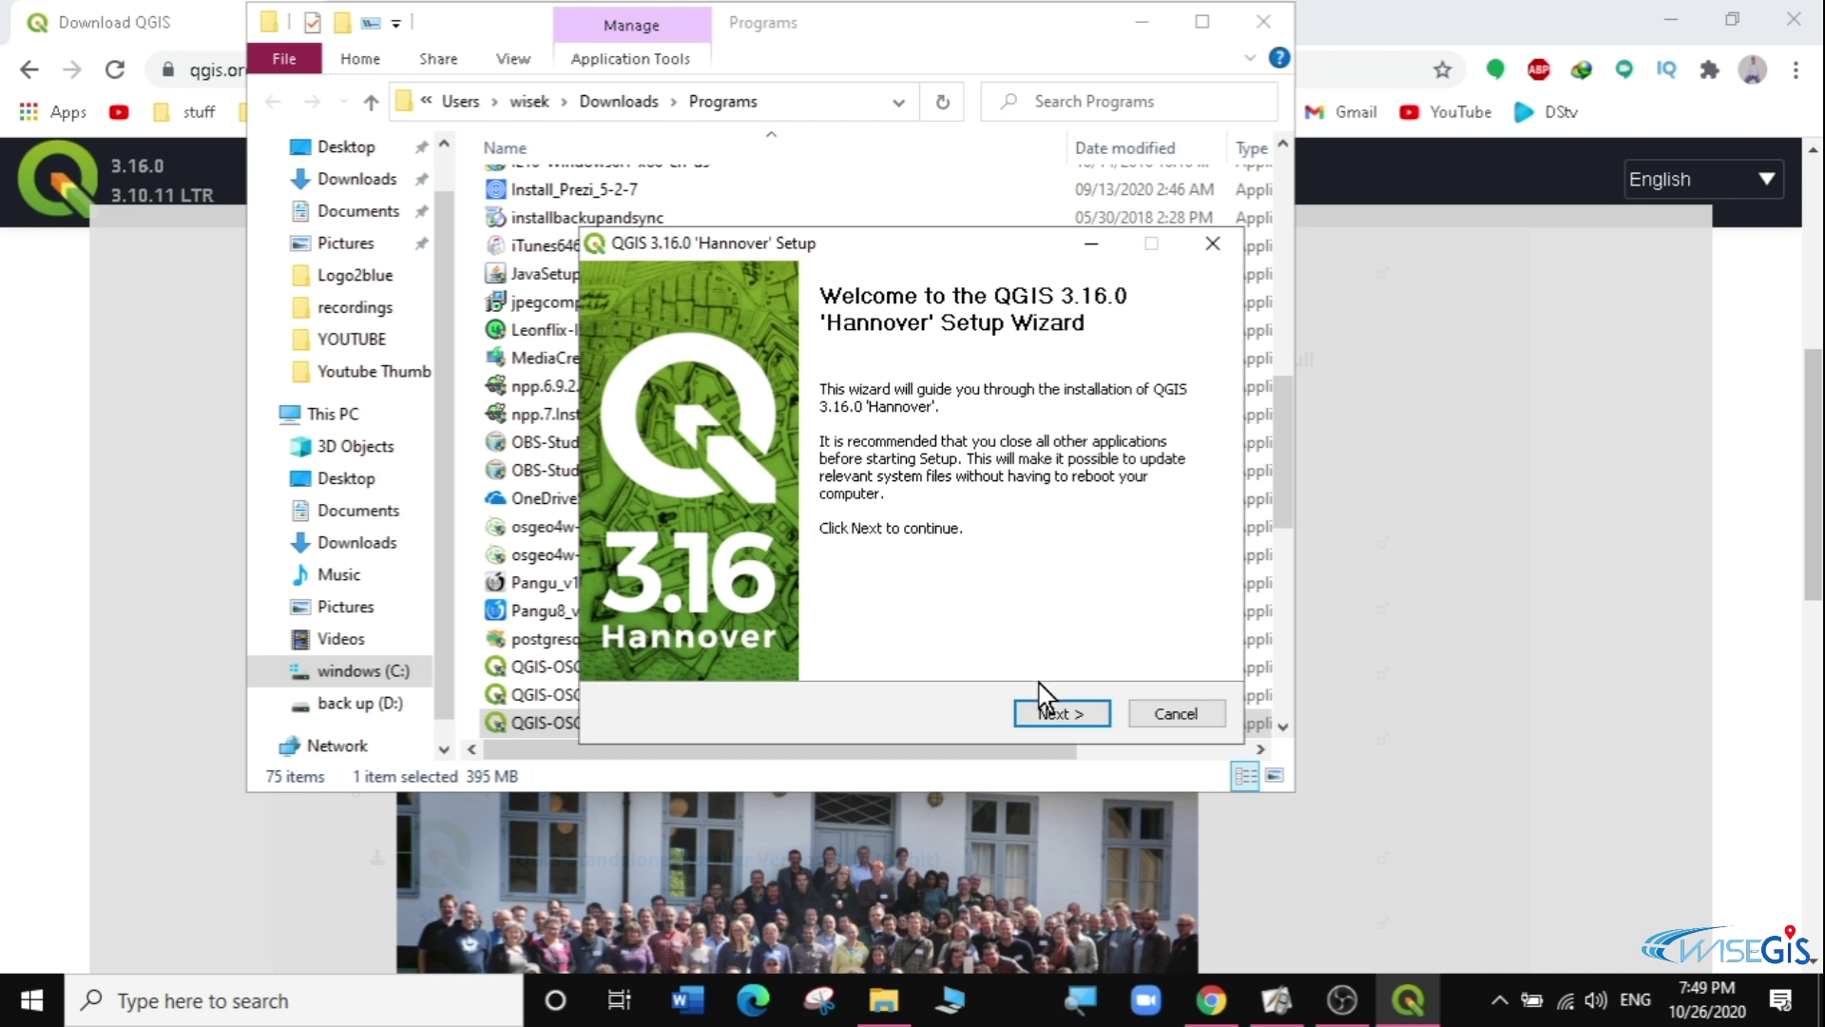
Accept the licence and install QGIS only into C:\Program Files\QGIS 3.16, without sample data
click(1047, 711)
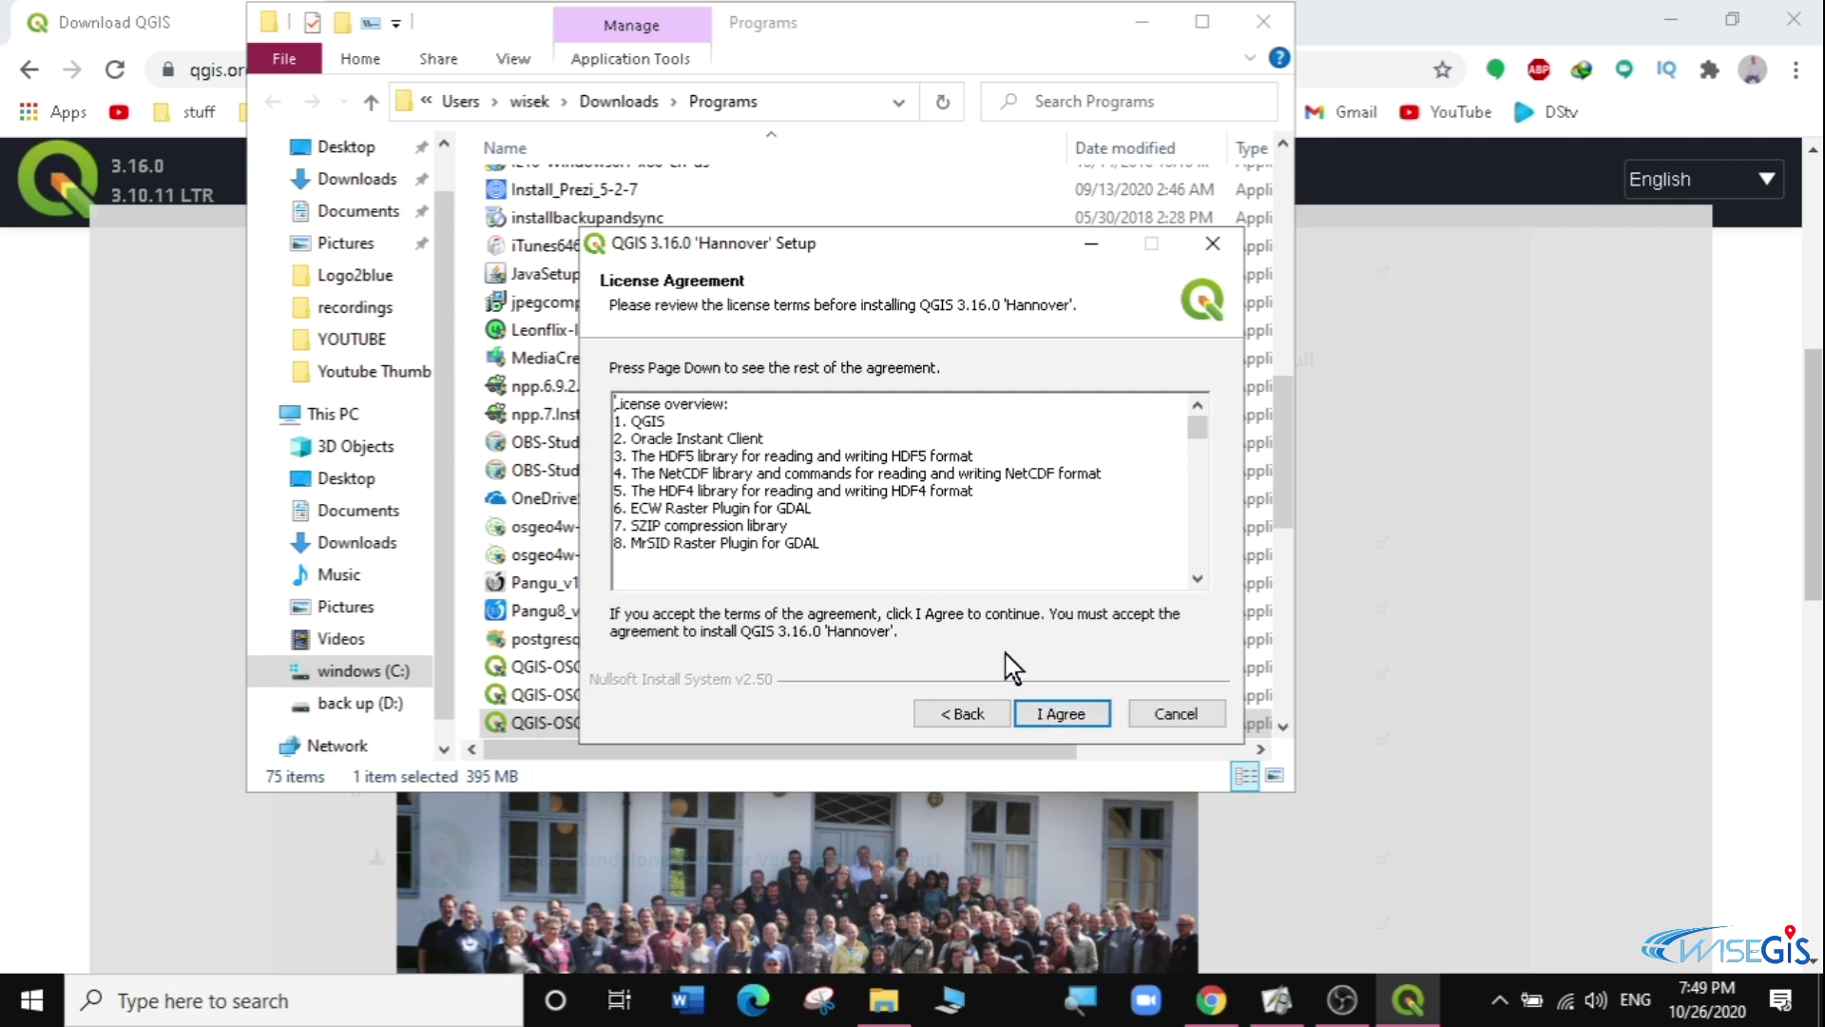
click(1097, 715)
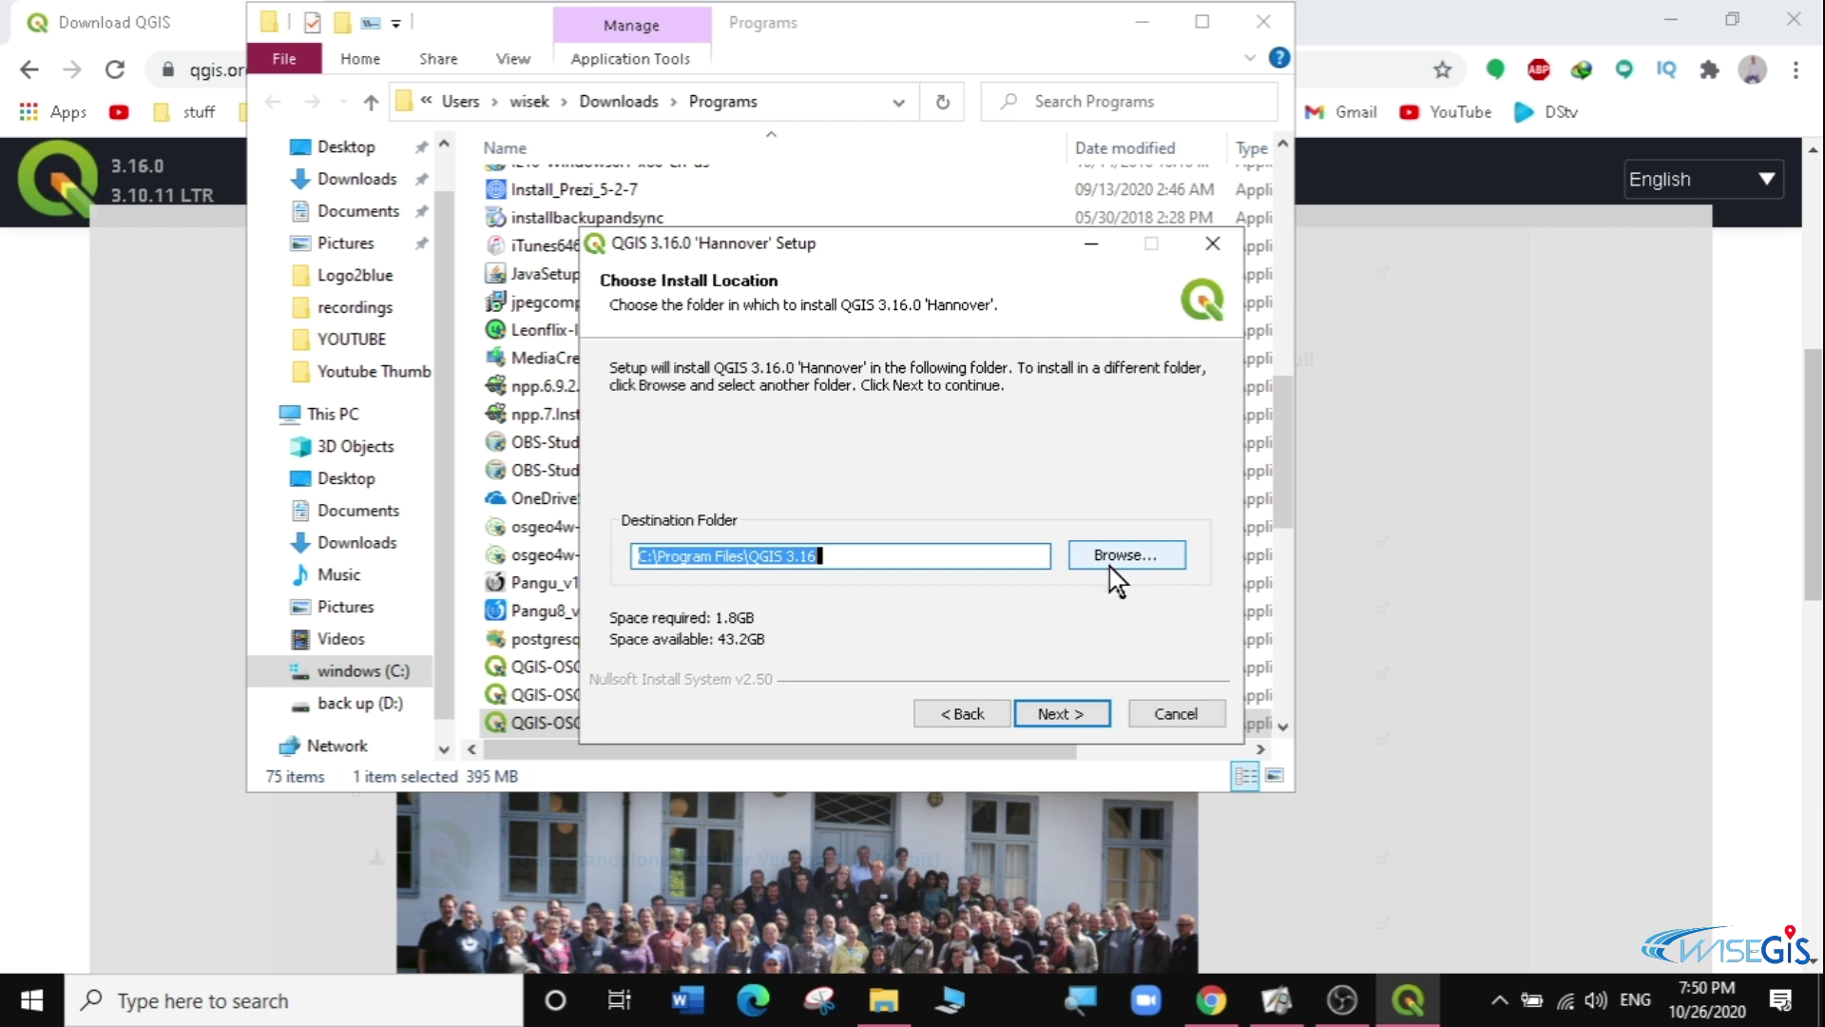
click(1053, 712)
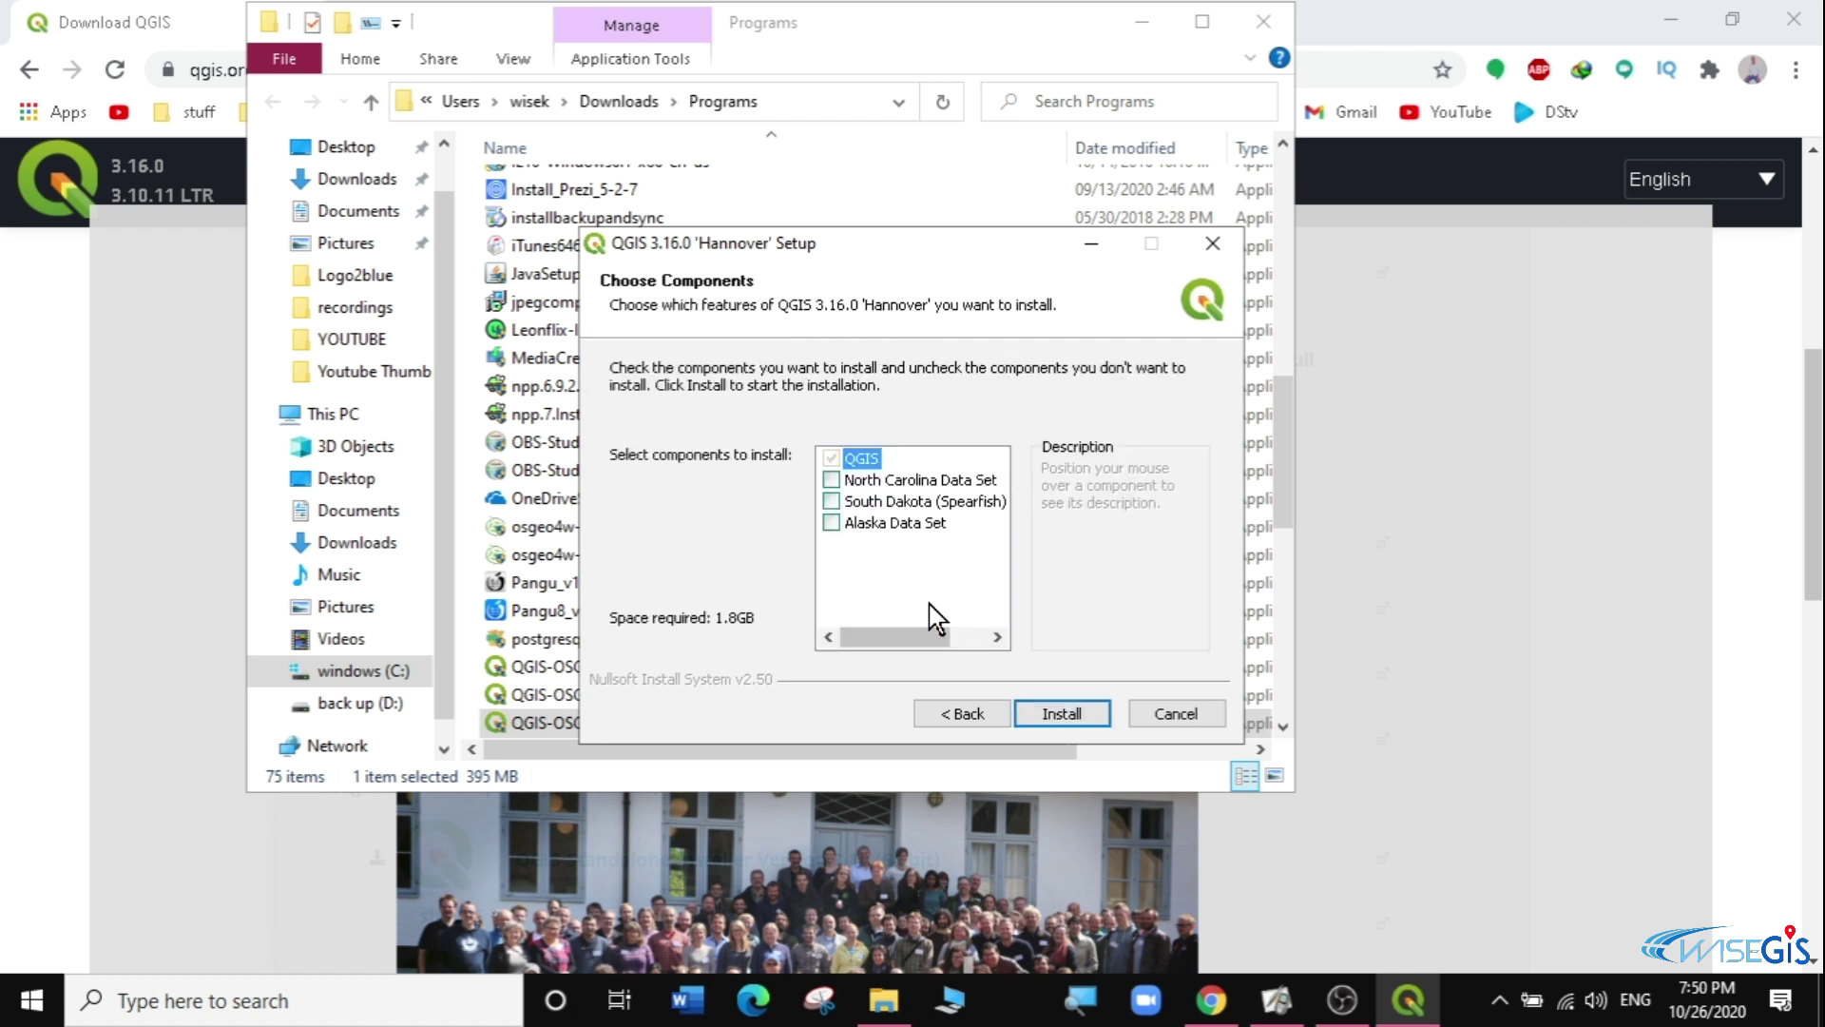
click(1051, 712)
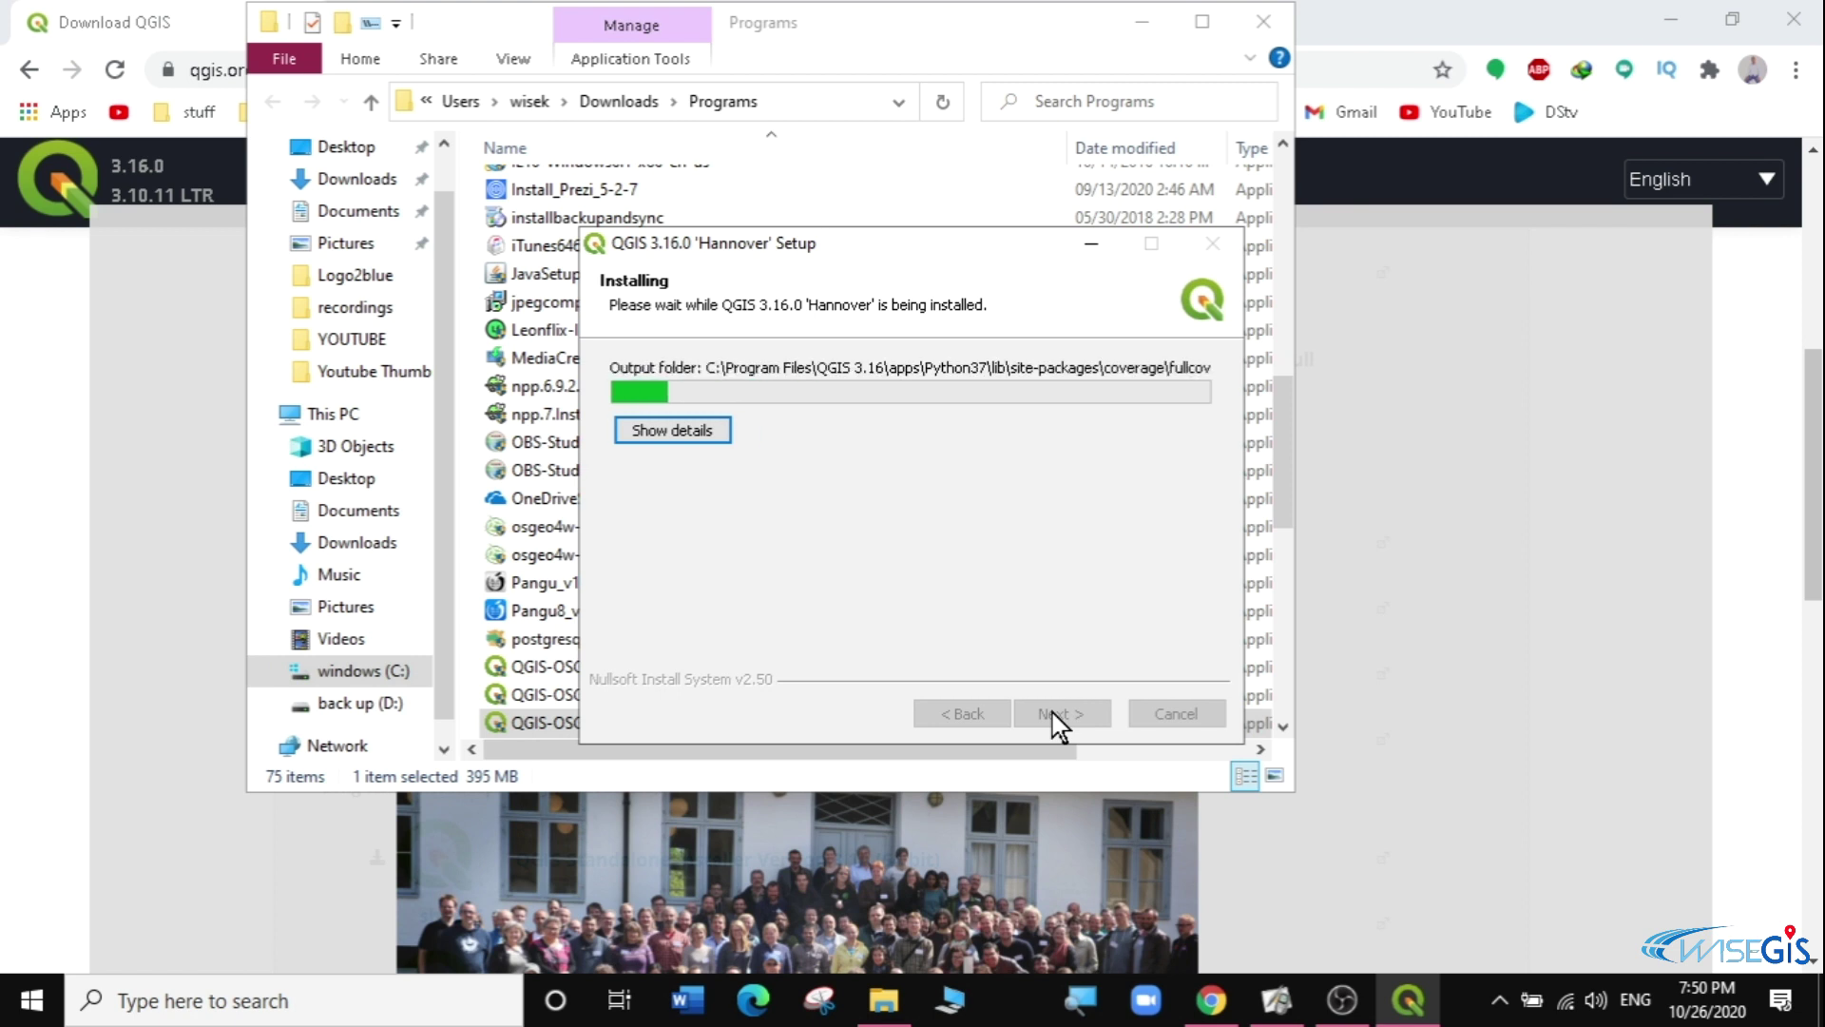
drag(938, 244, 1166, 287)
click(1142, 21)
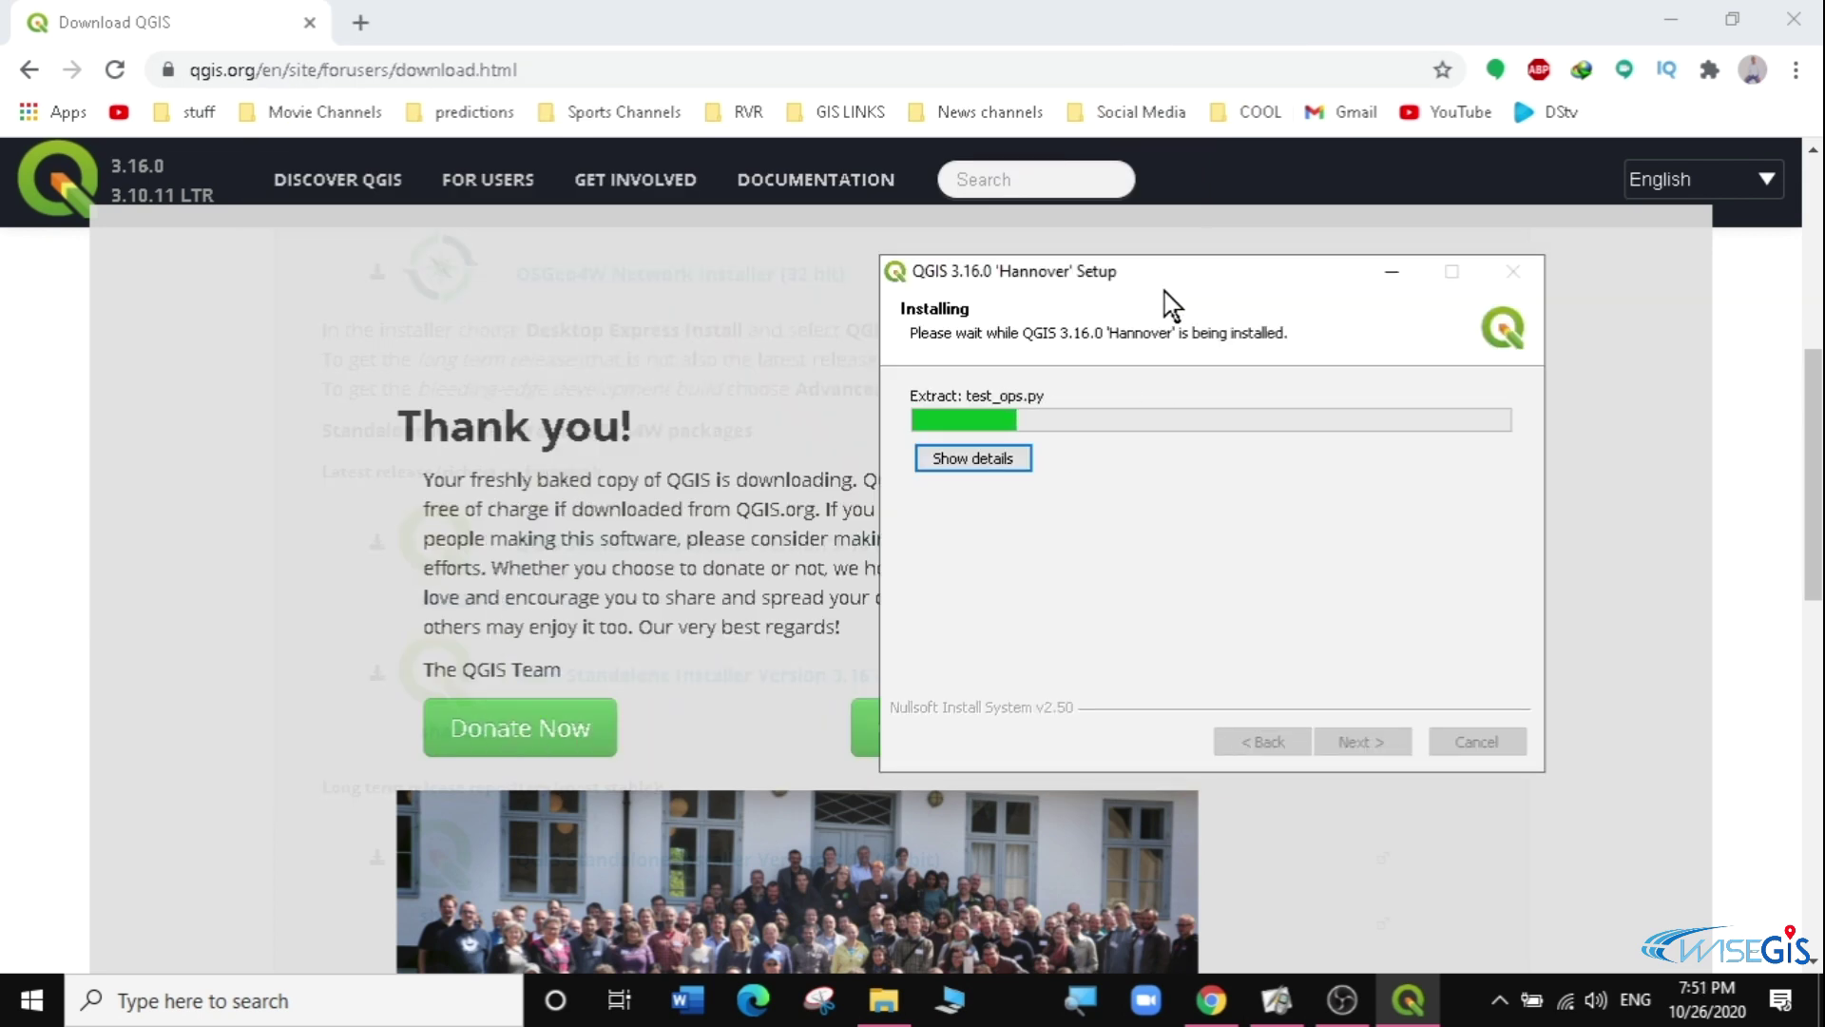
Wait for QGIS 3.16.0 'Hannover' to finish installing, then finish the setup wizard
drag(1166, 293, 919, 297)
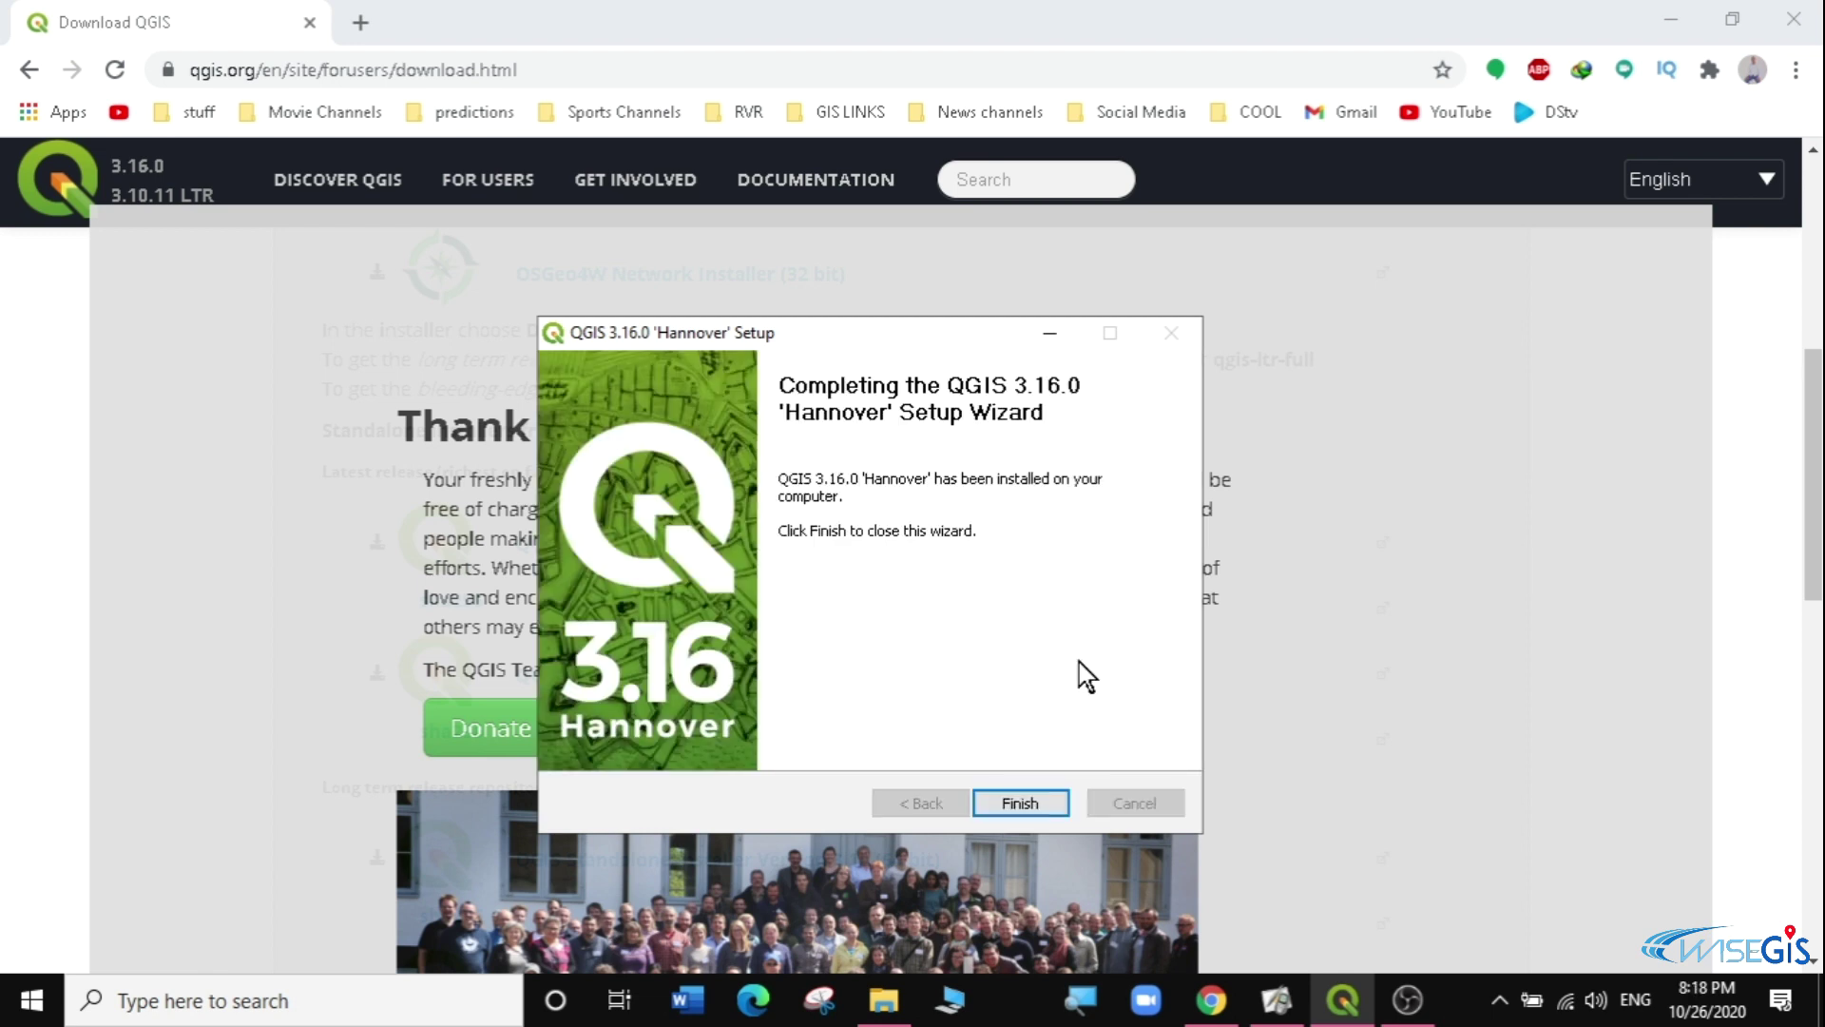
click(1017, 800)
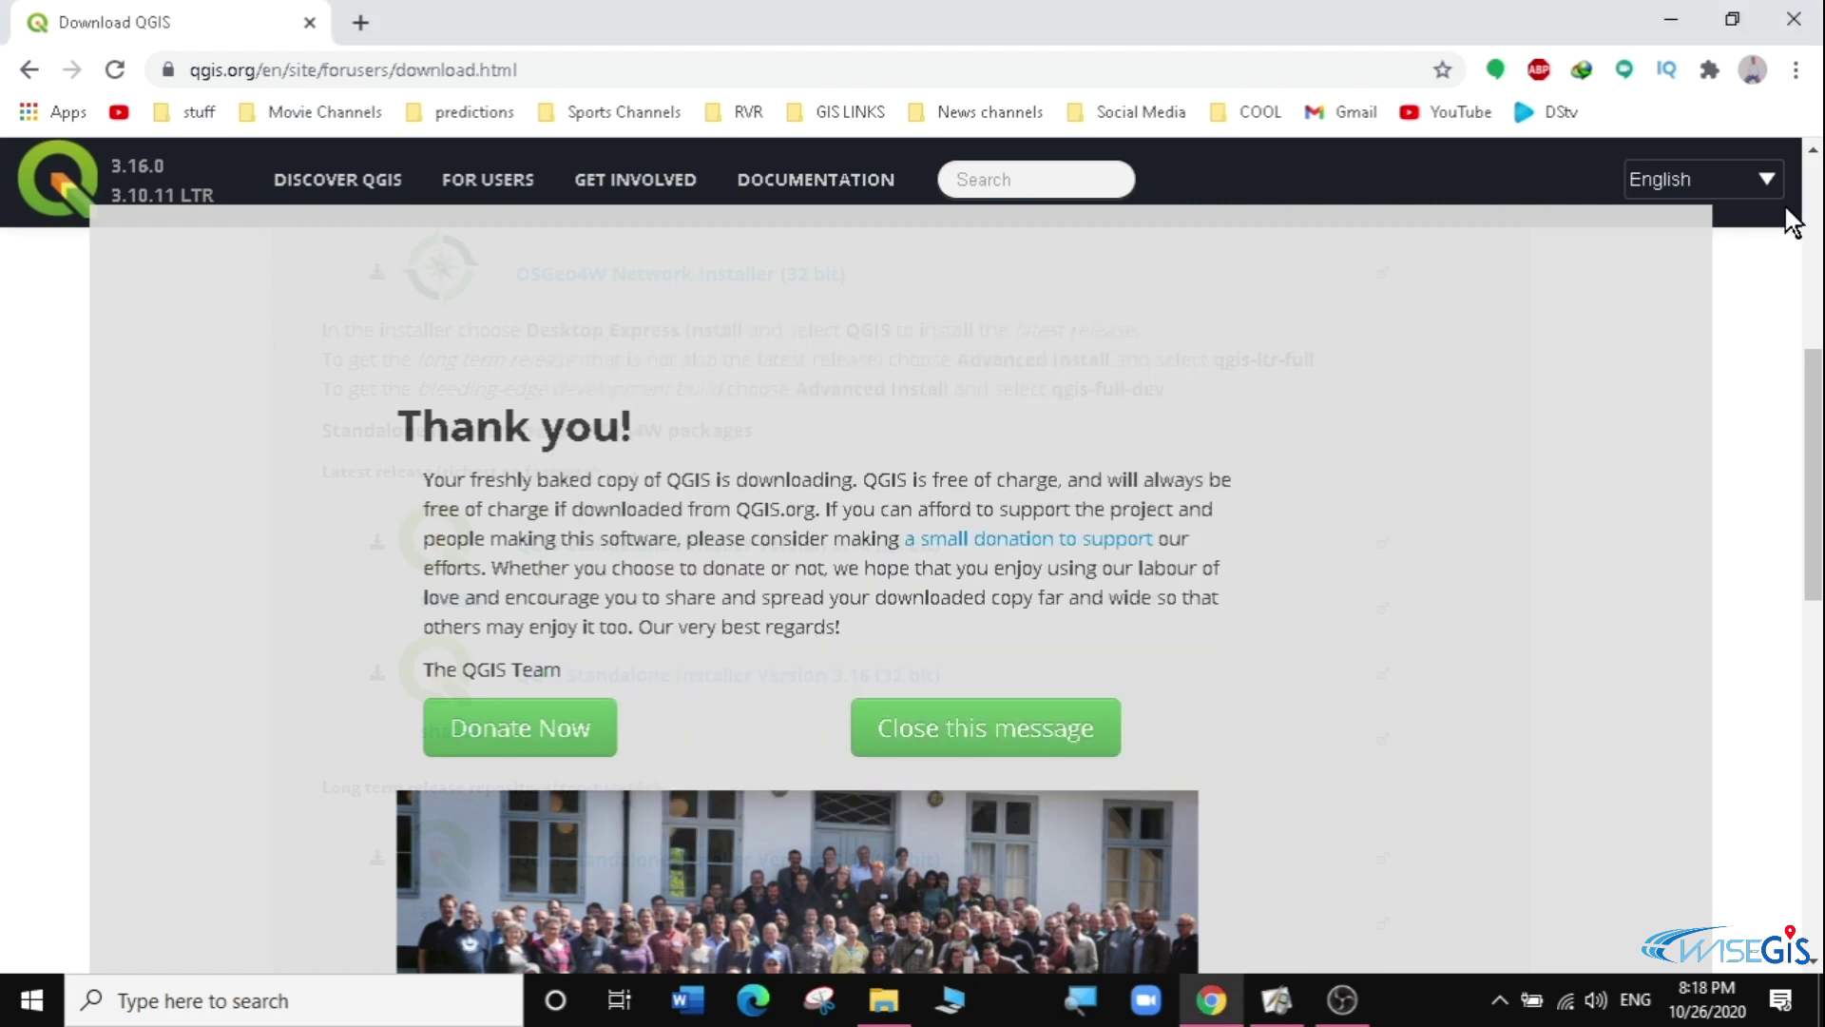
Send a QGIS Desktop 3.16.0 shortcut from the QGIS 3.16 folder to the desktop
click(1673, 21)
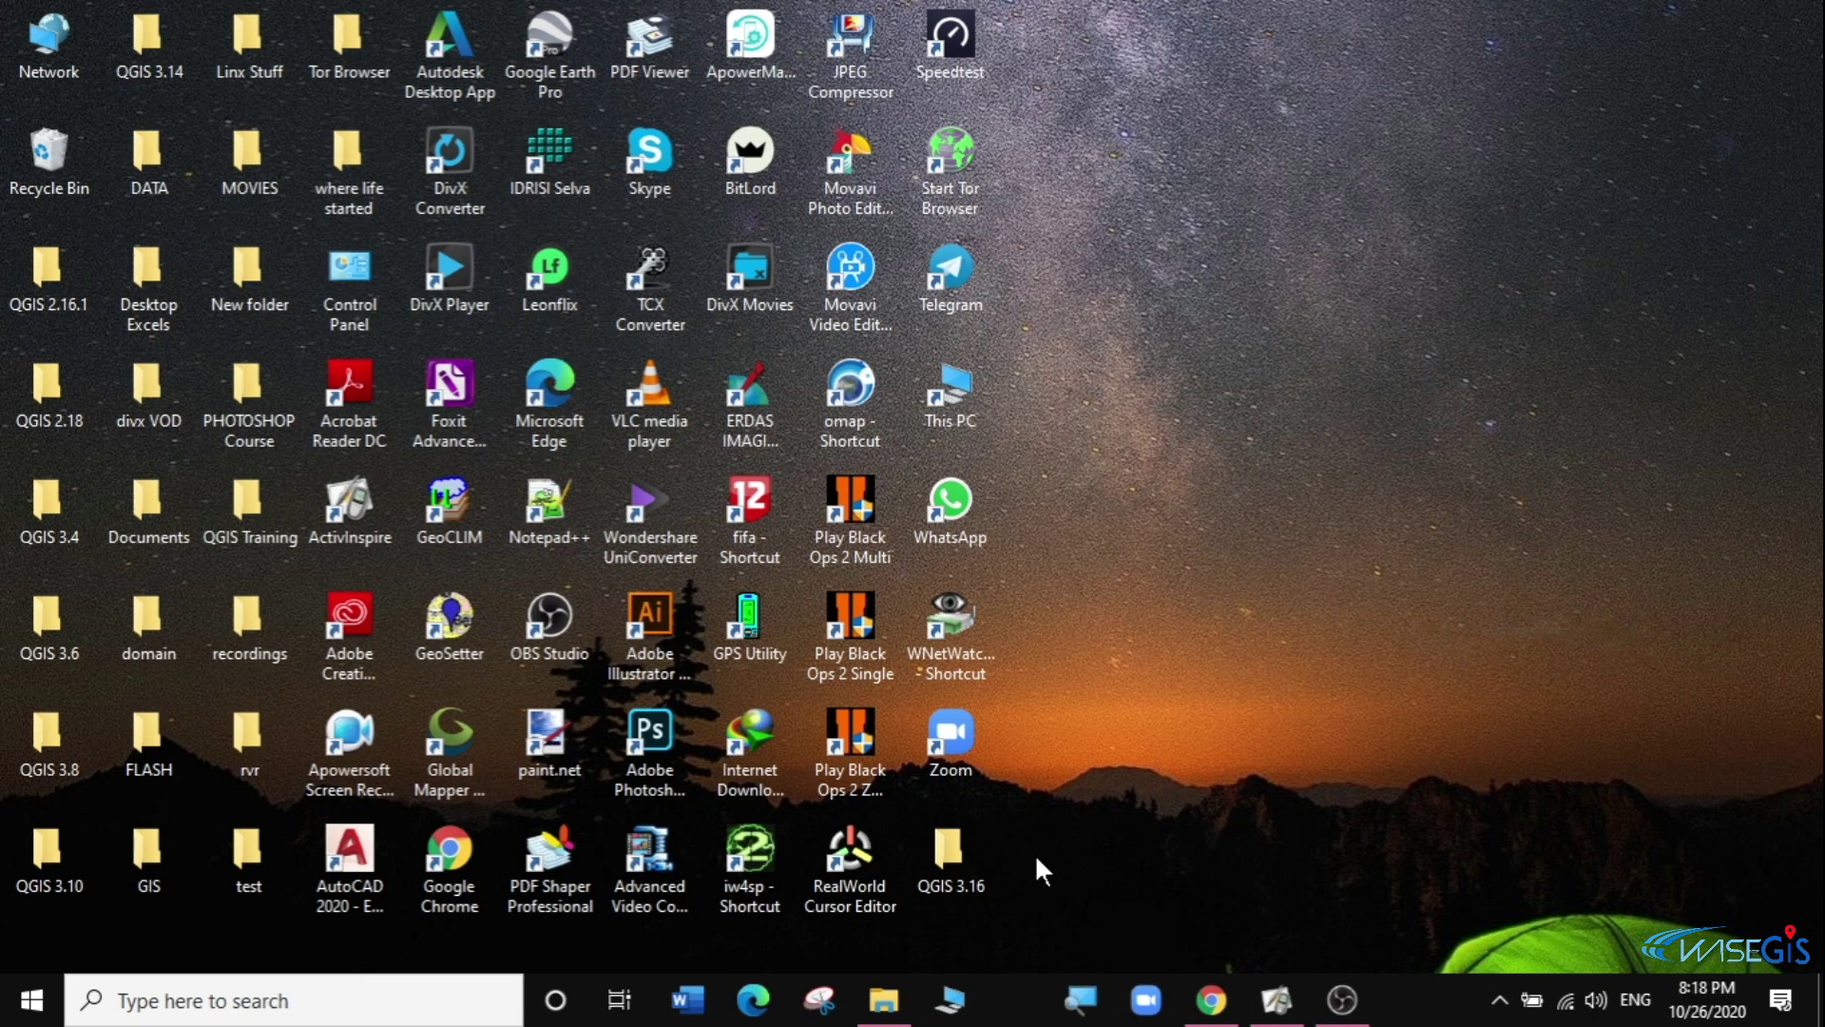
double_click(951, 856)
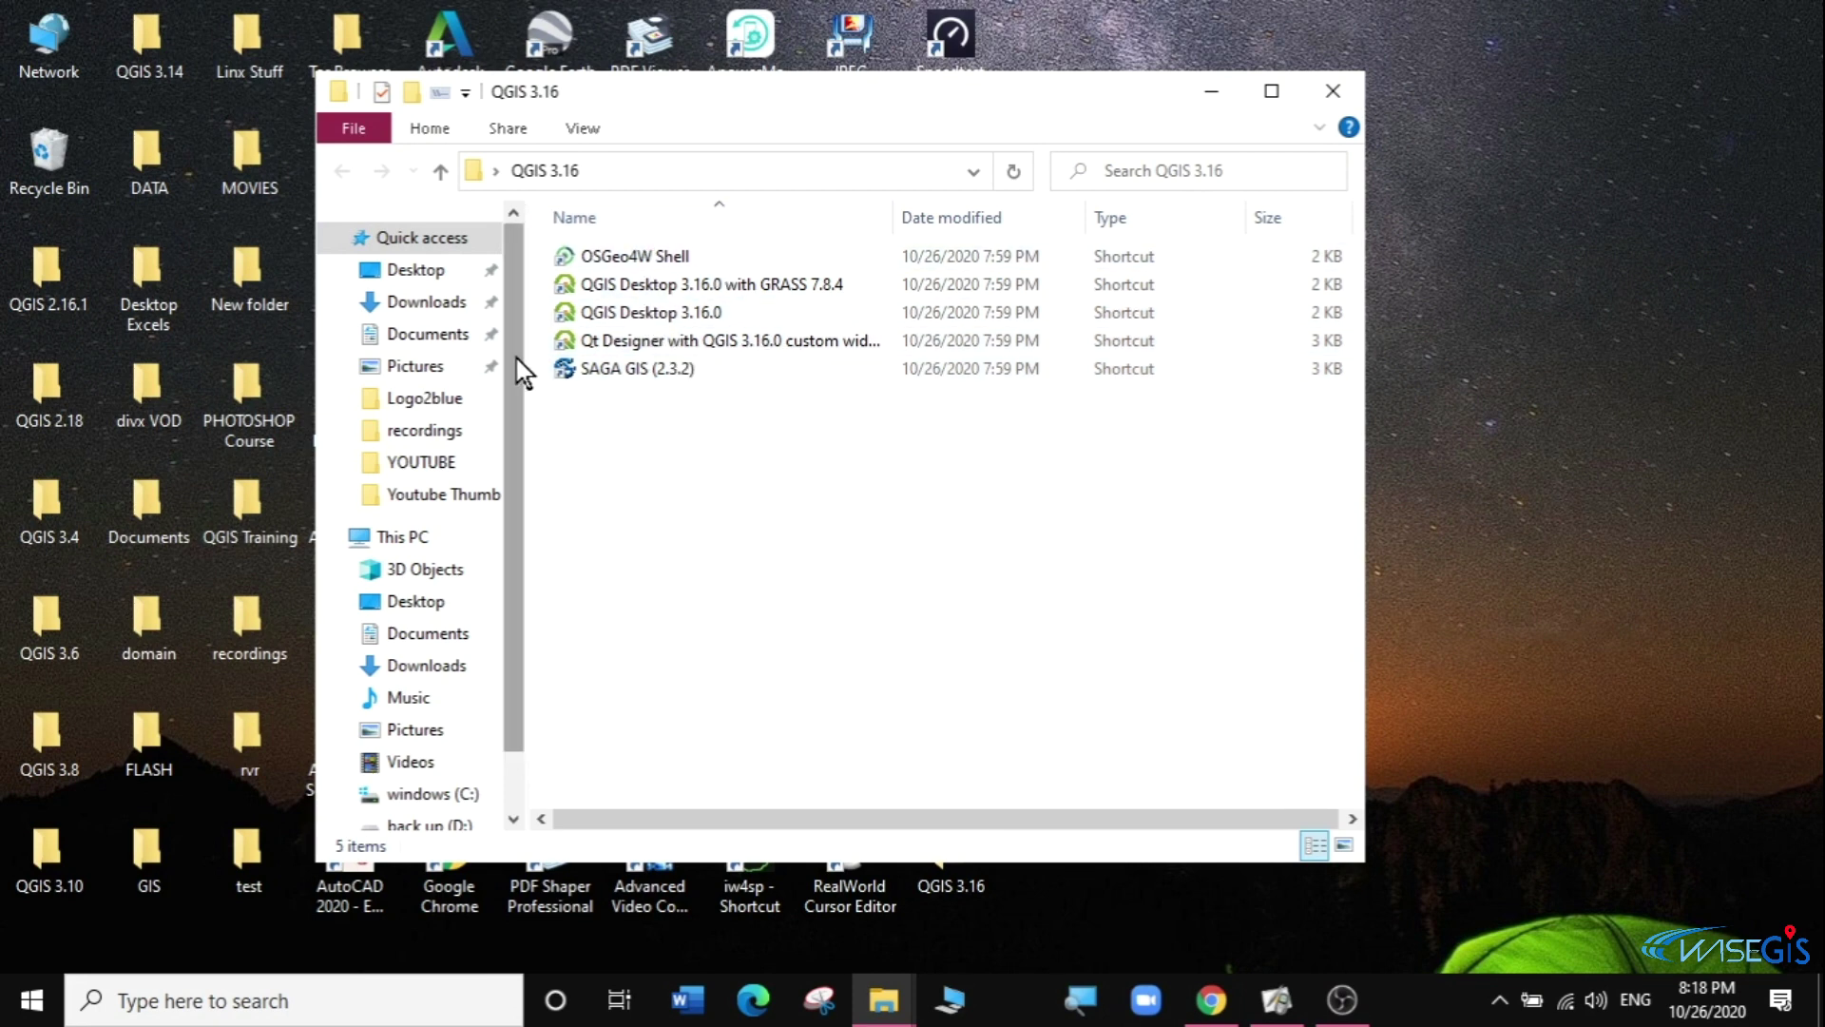
click(646, 323)
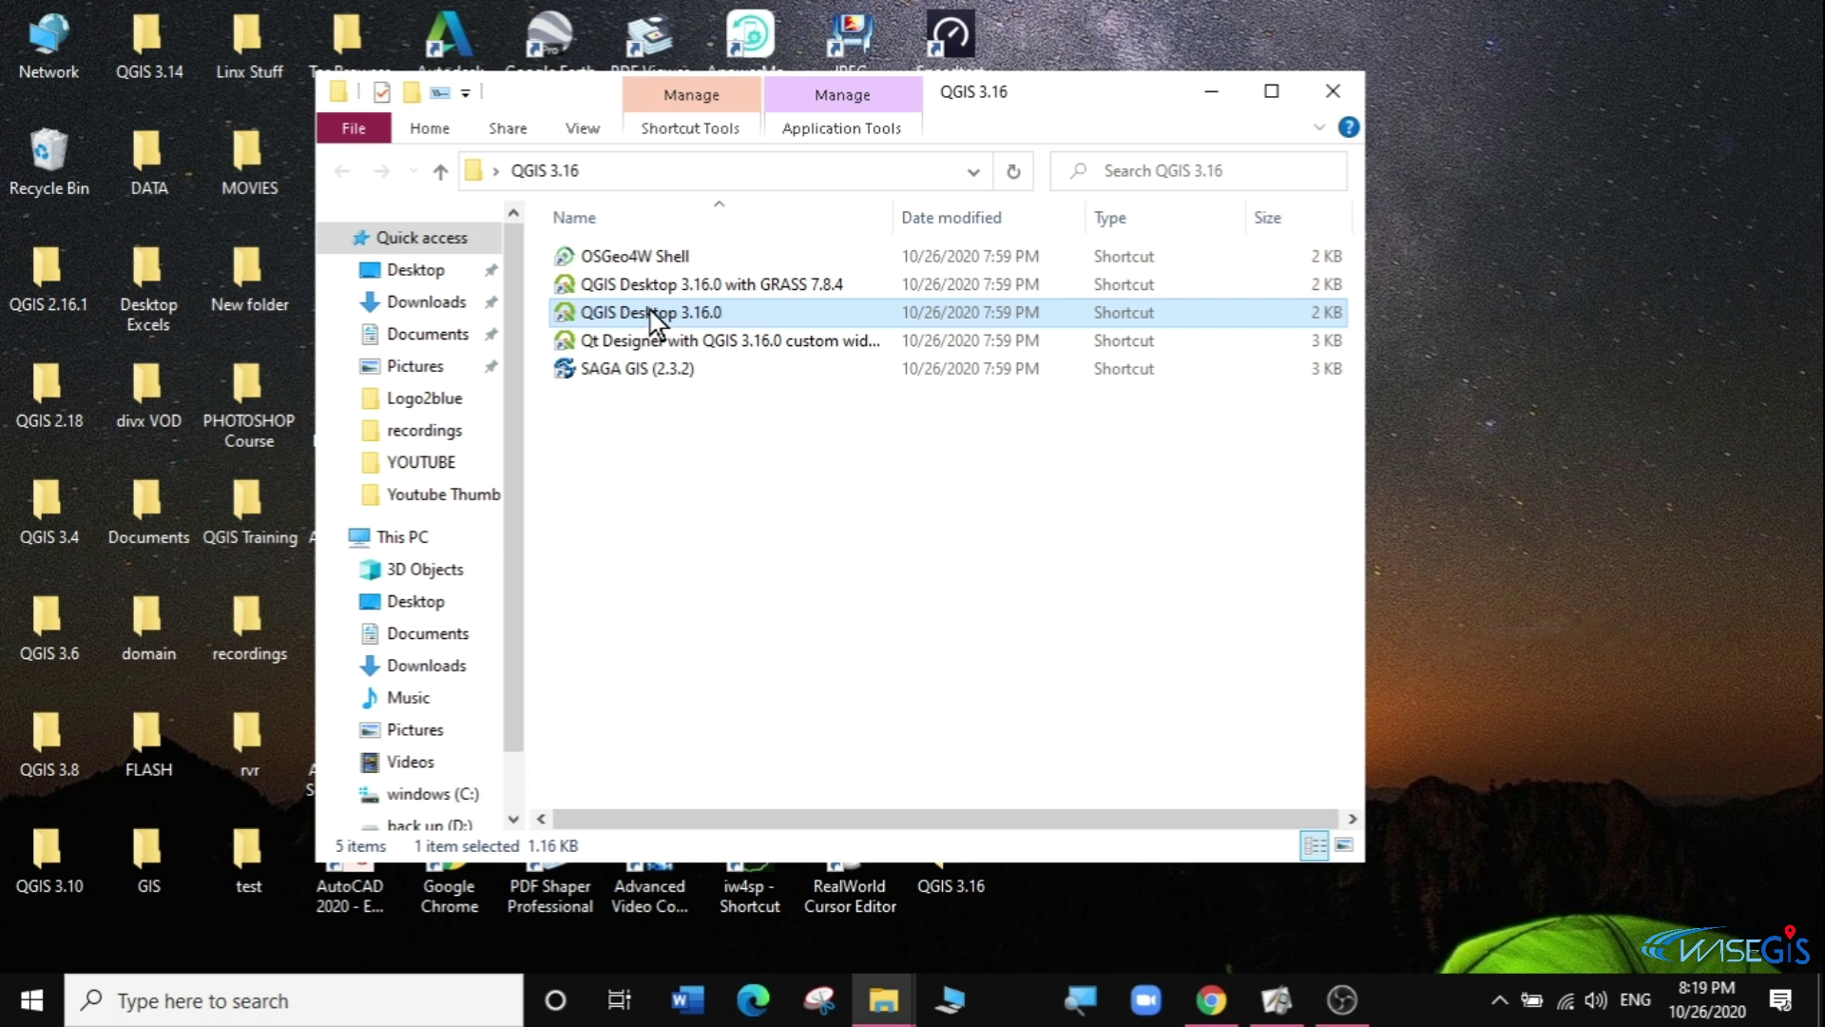
double_click(654, 312)
right_click(654, 312)
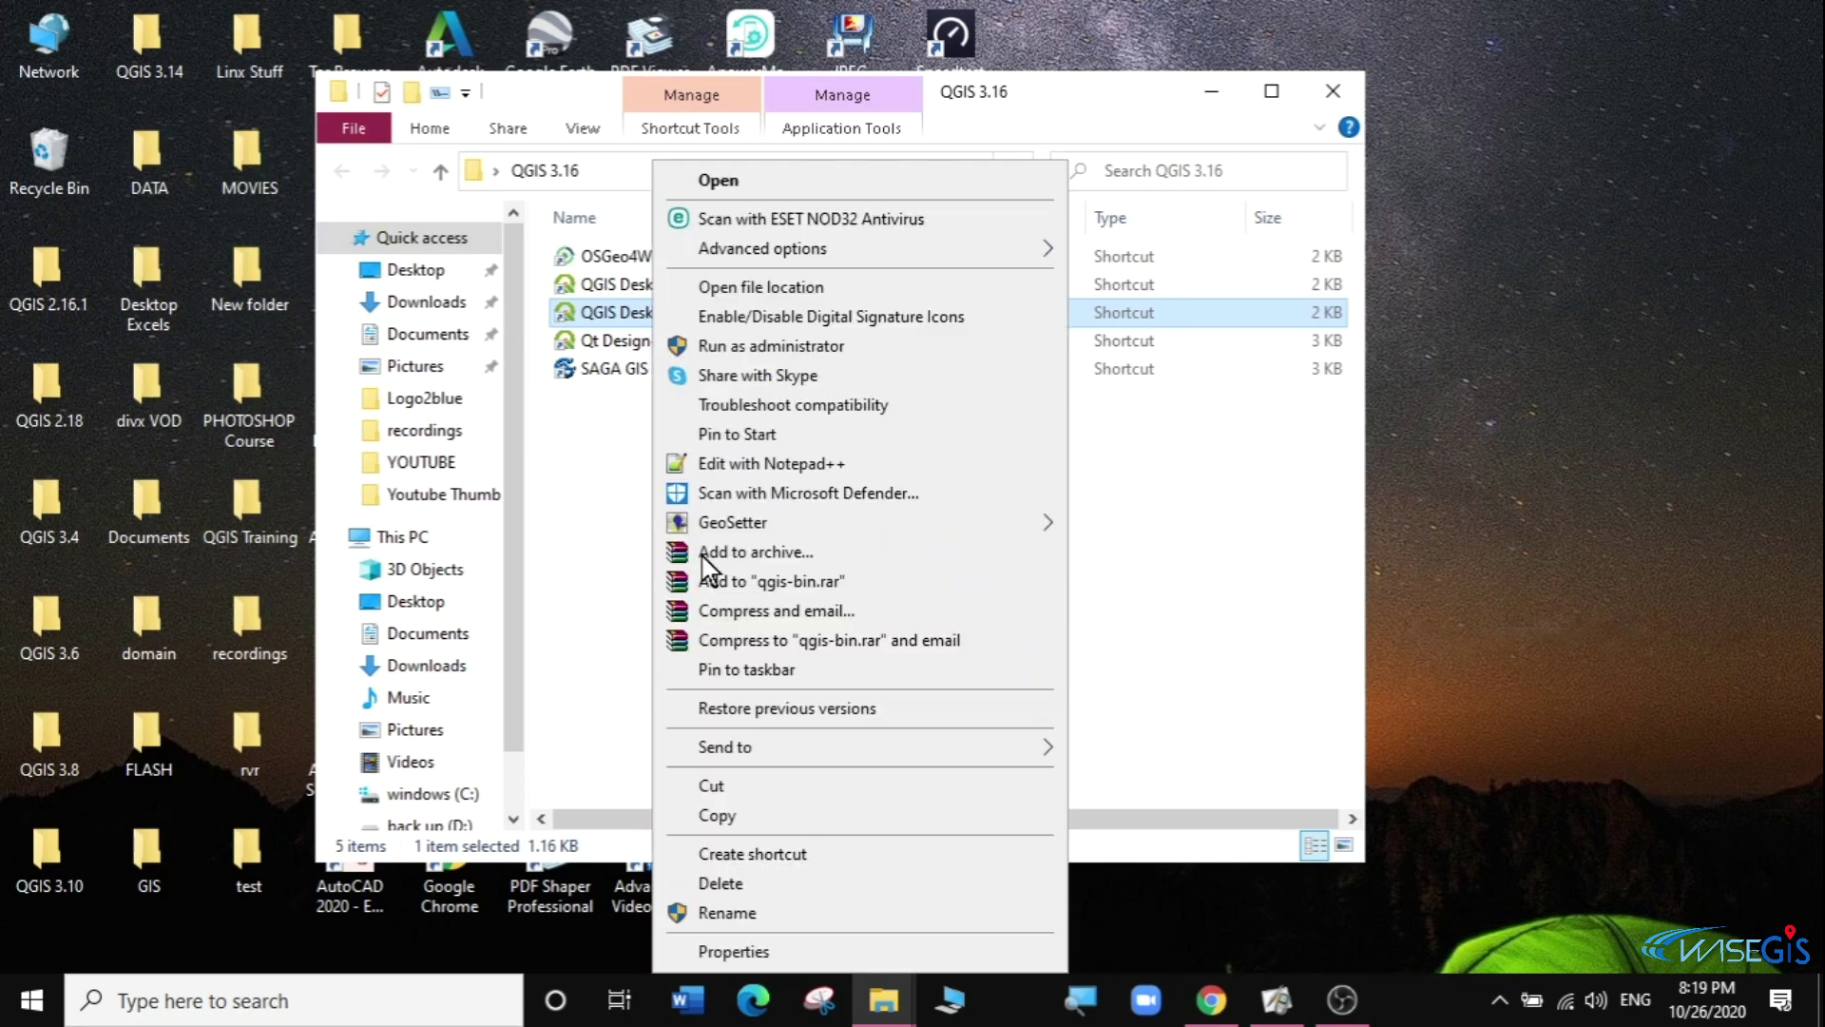
mouse_move(980, 751)
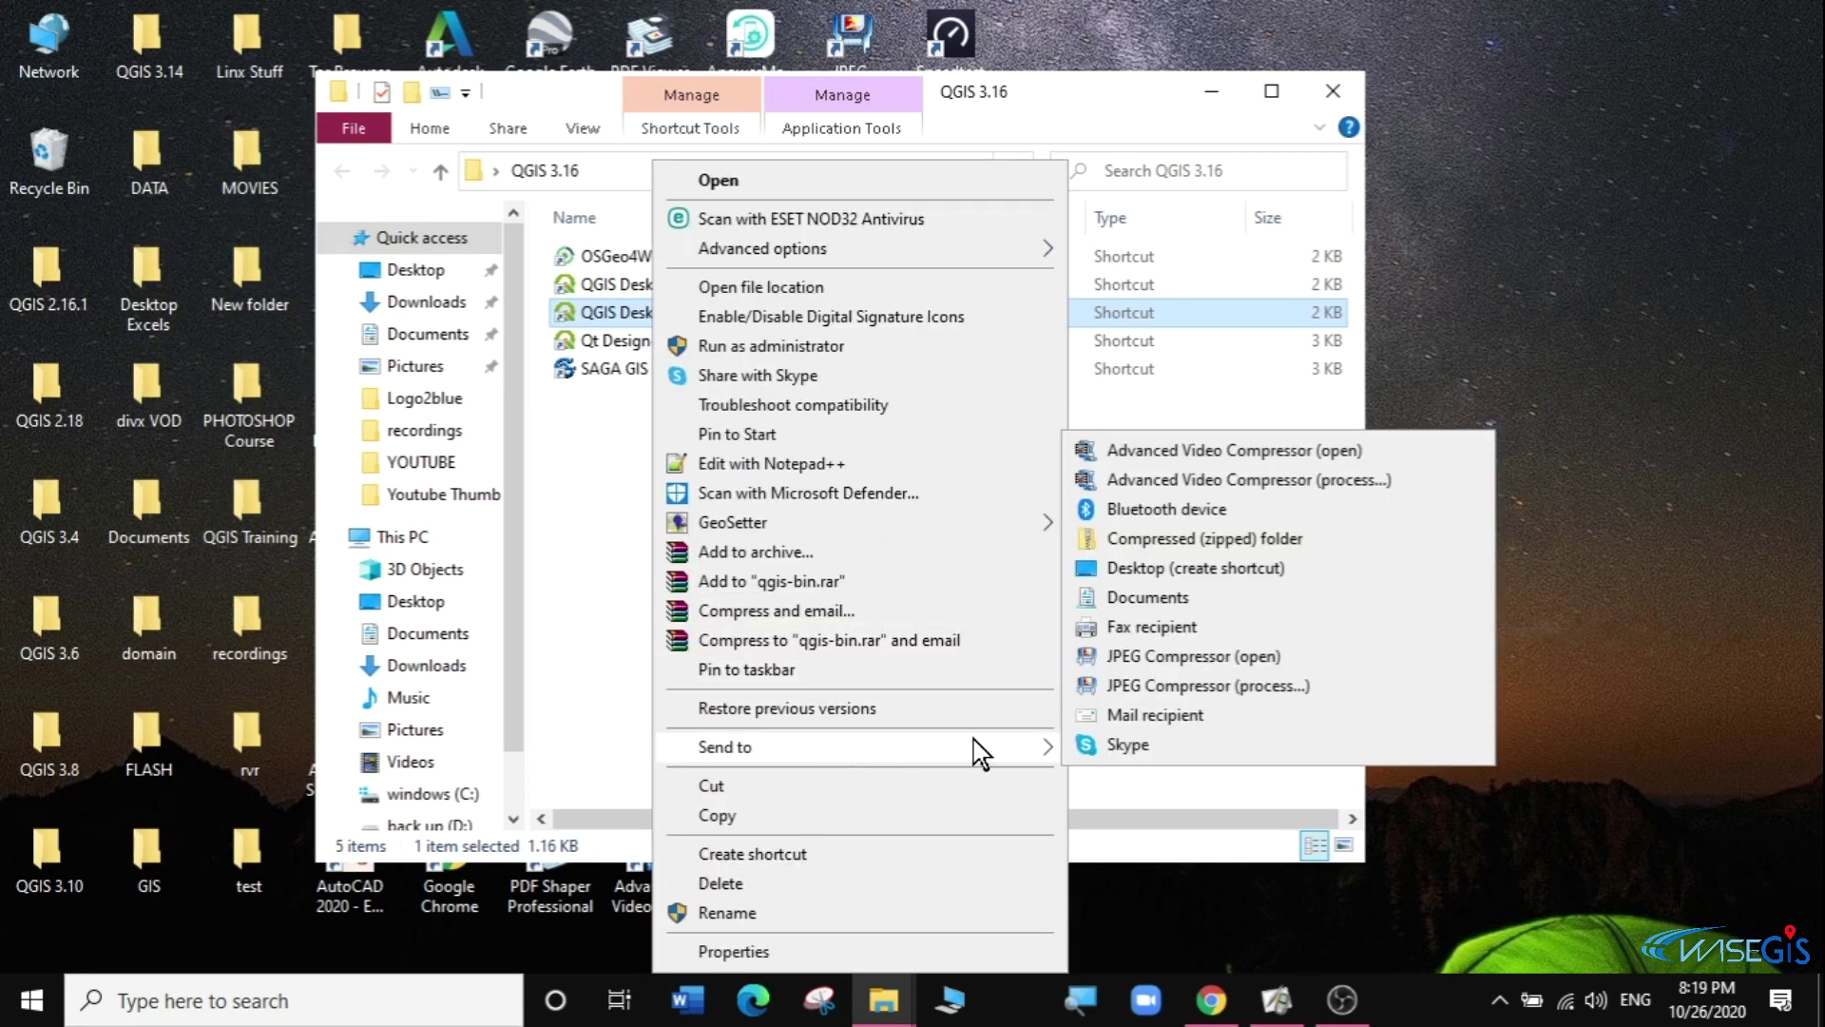
click(1173, 570)
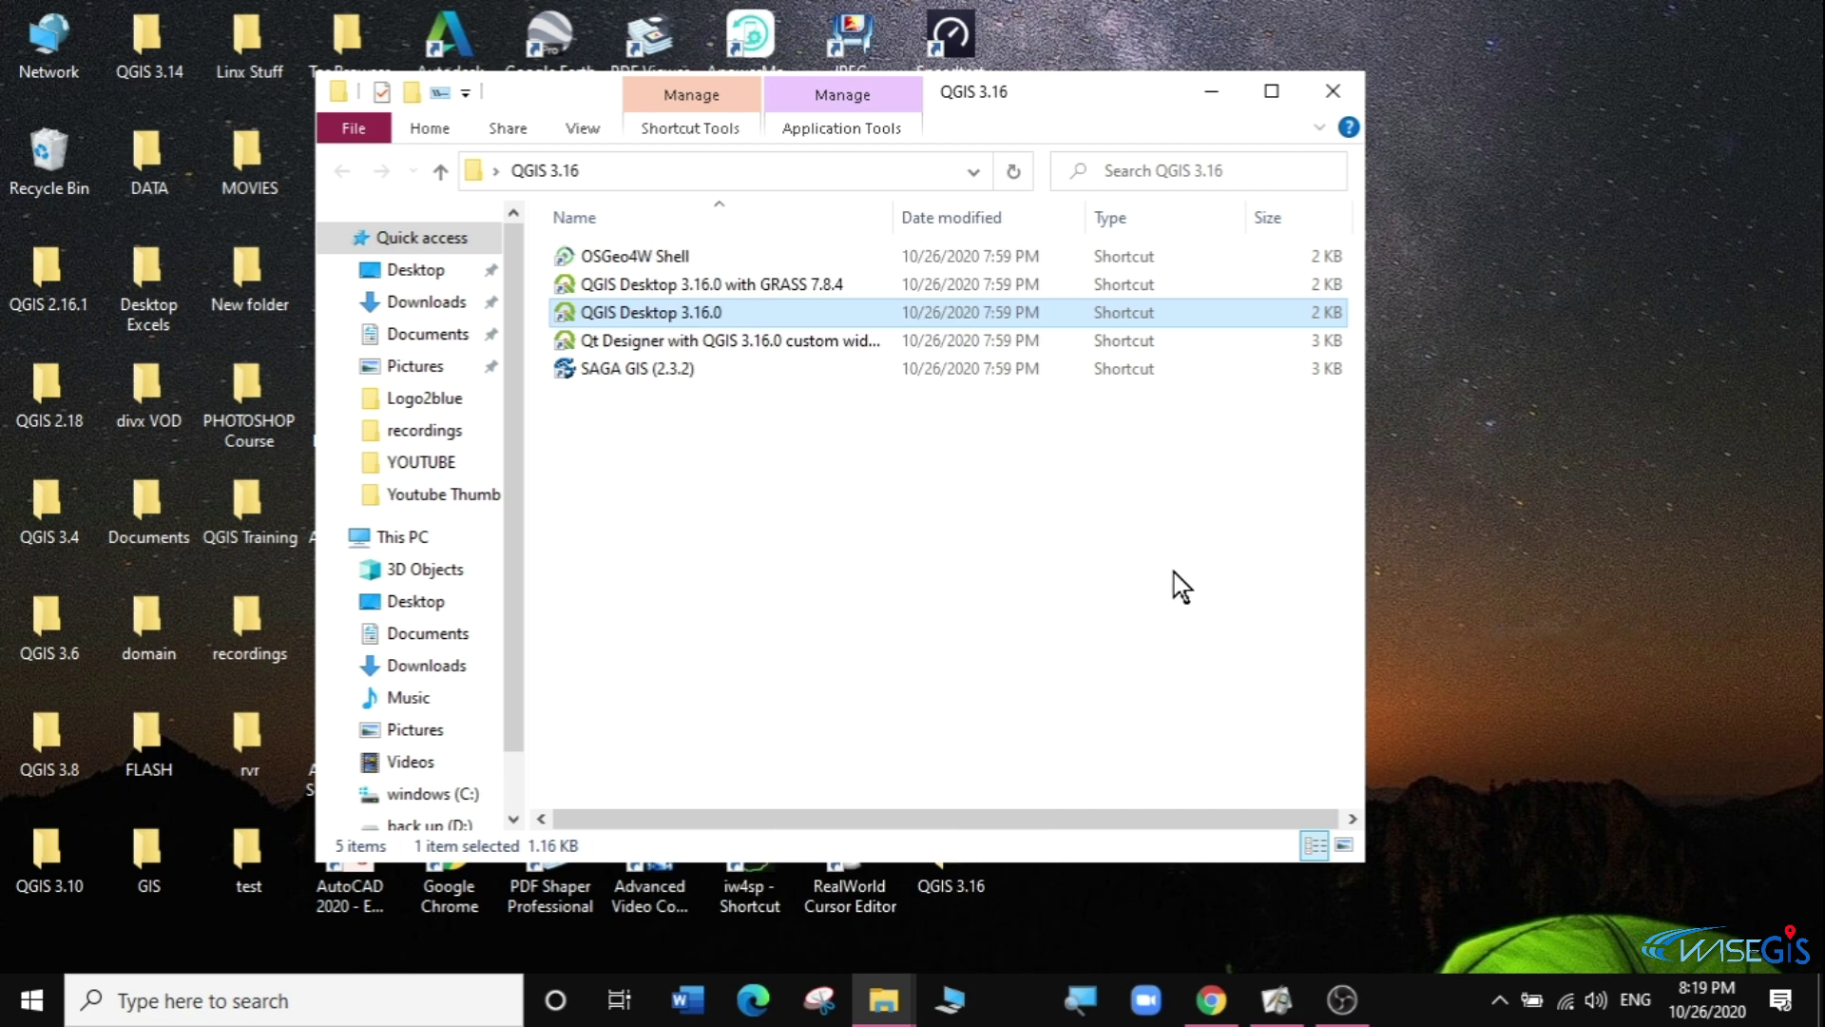
Launch QGIS from the new QGIS Desktop 3.16.0 desktop shortcut
click(1223, 86)
click(1080, 78)
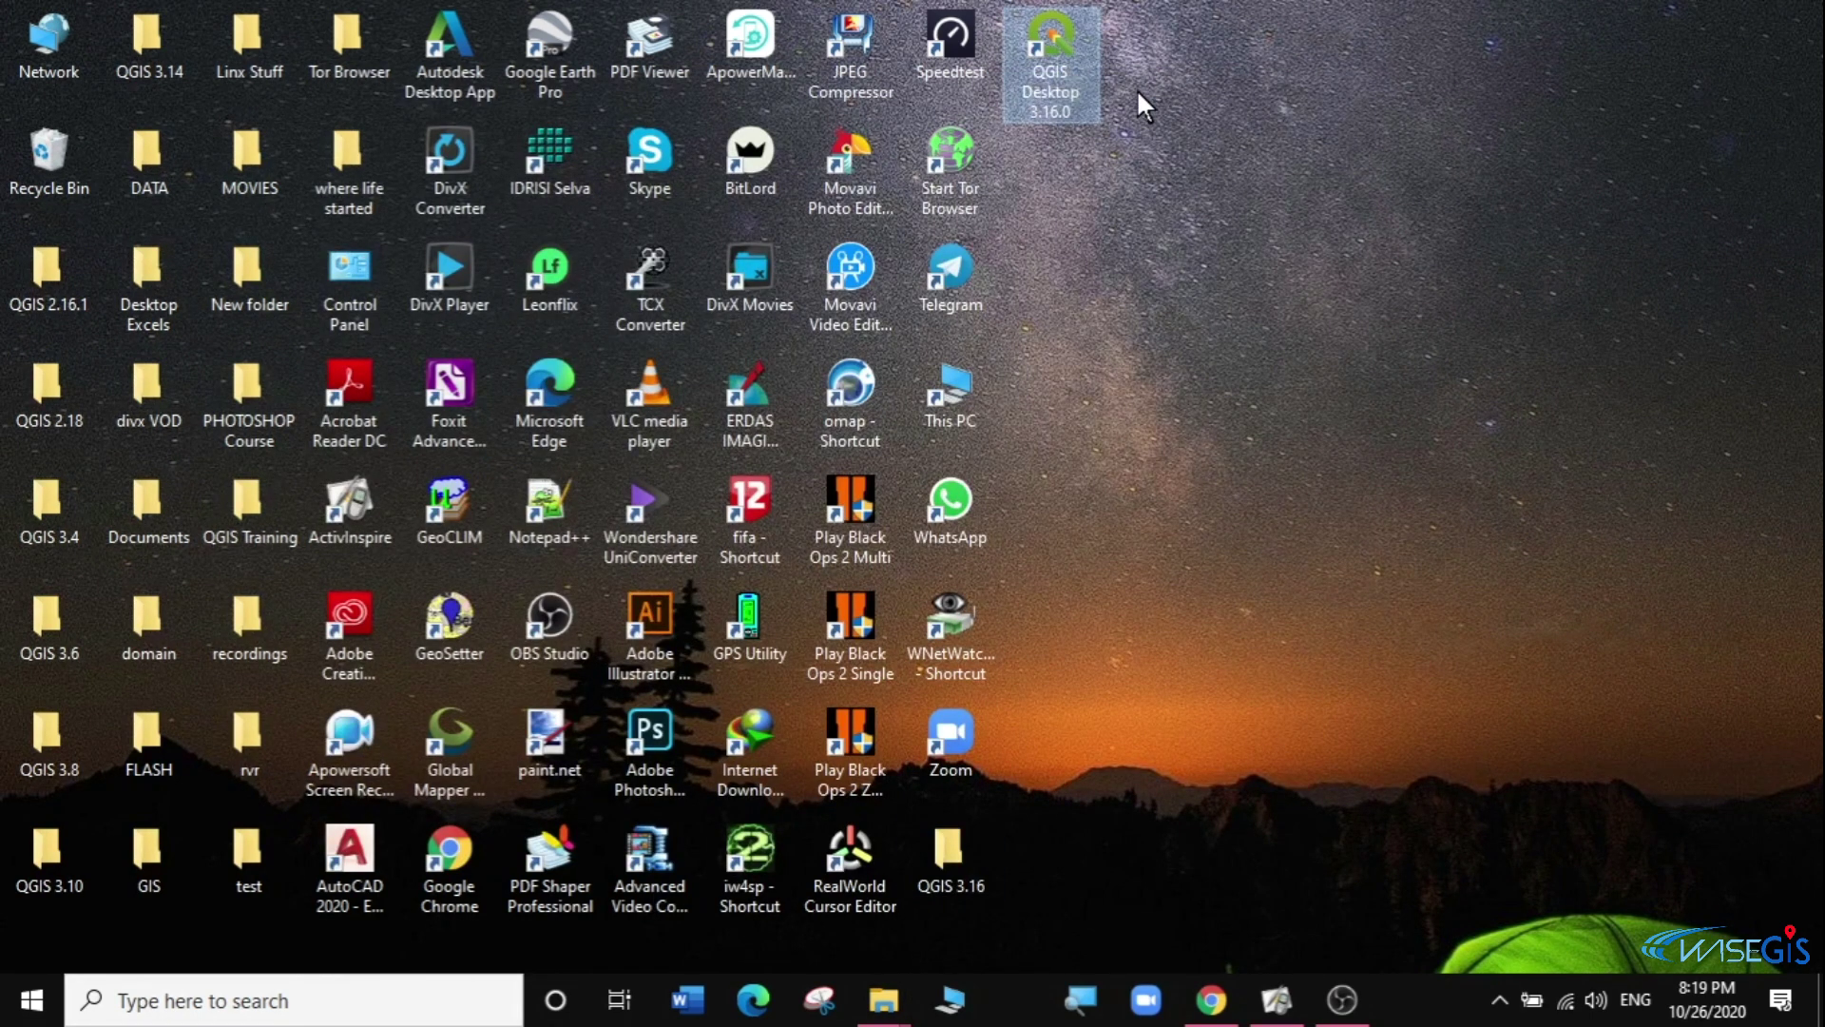
double_click(1057, 49)
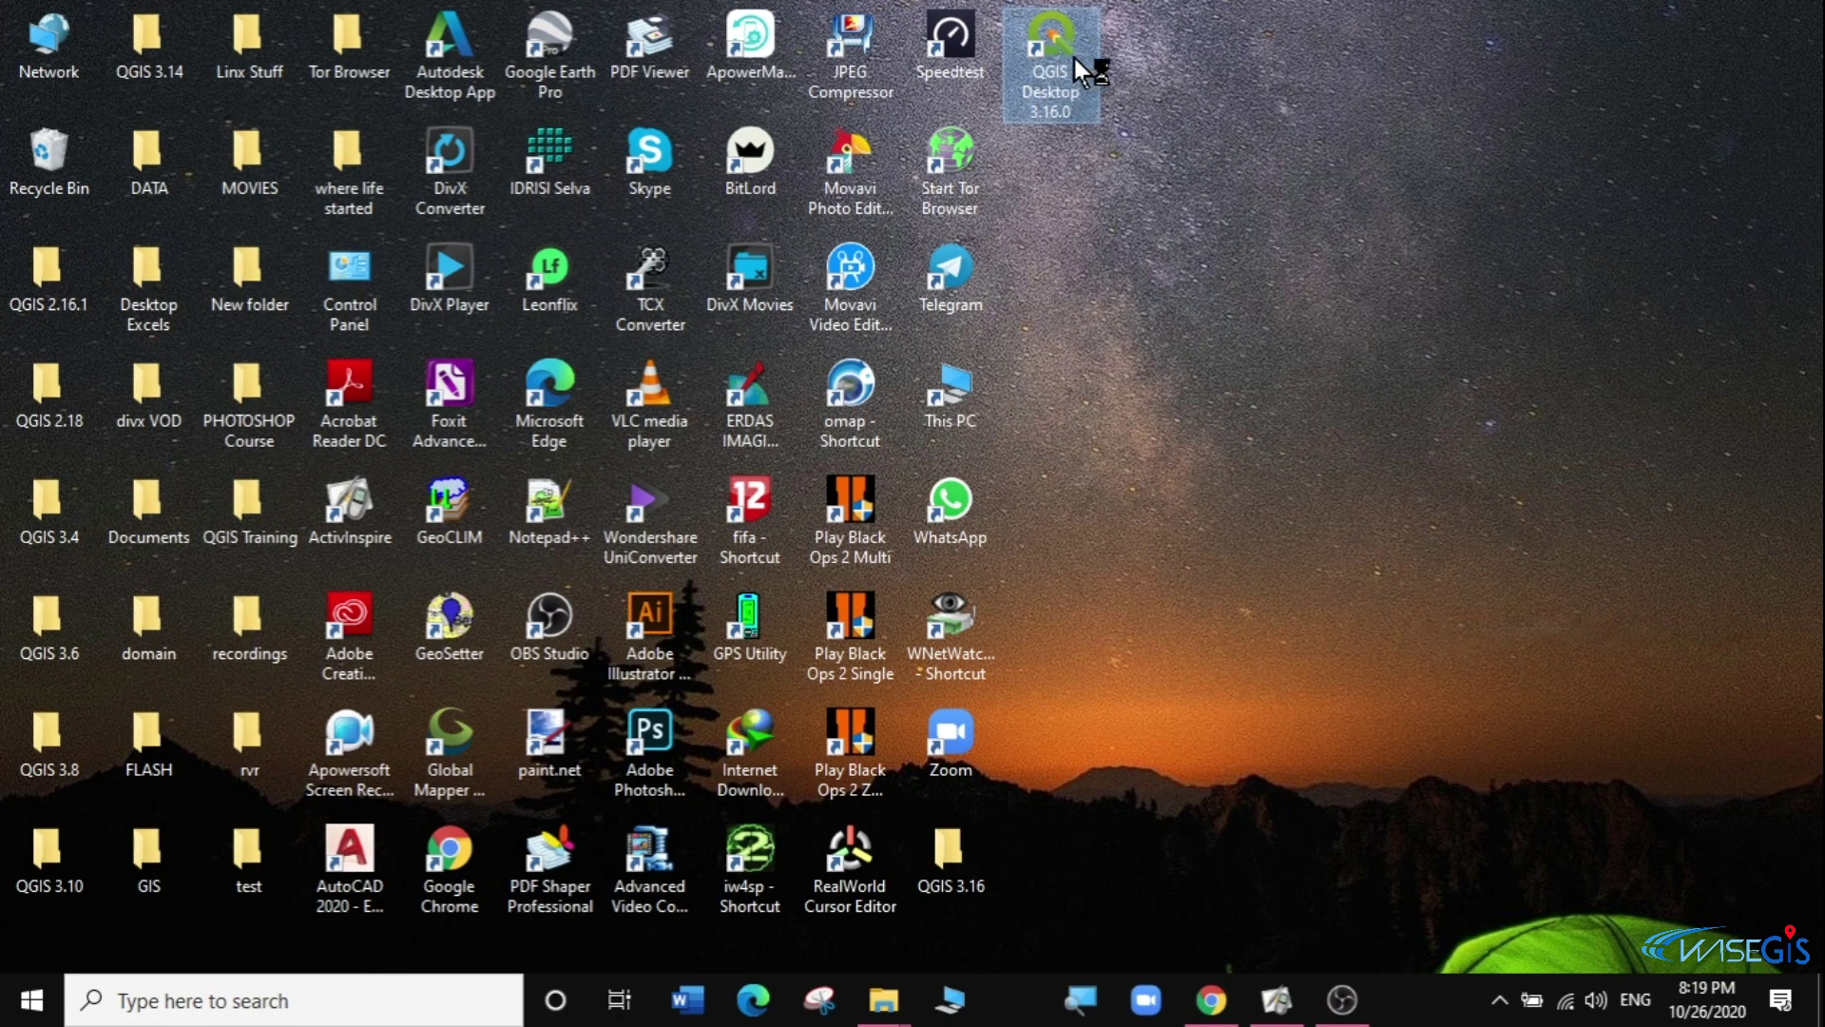